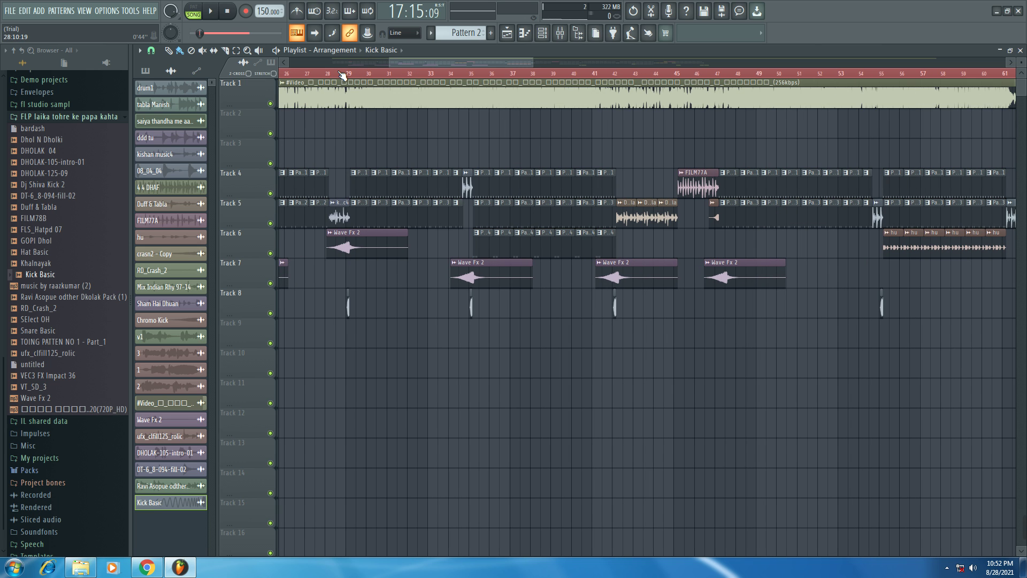
Step: Play the arrangement from bar 28
left_click(339, 73)
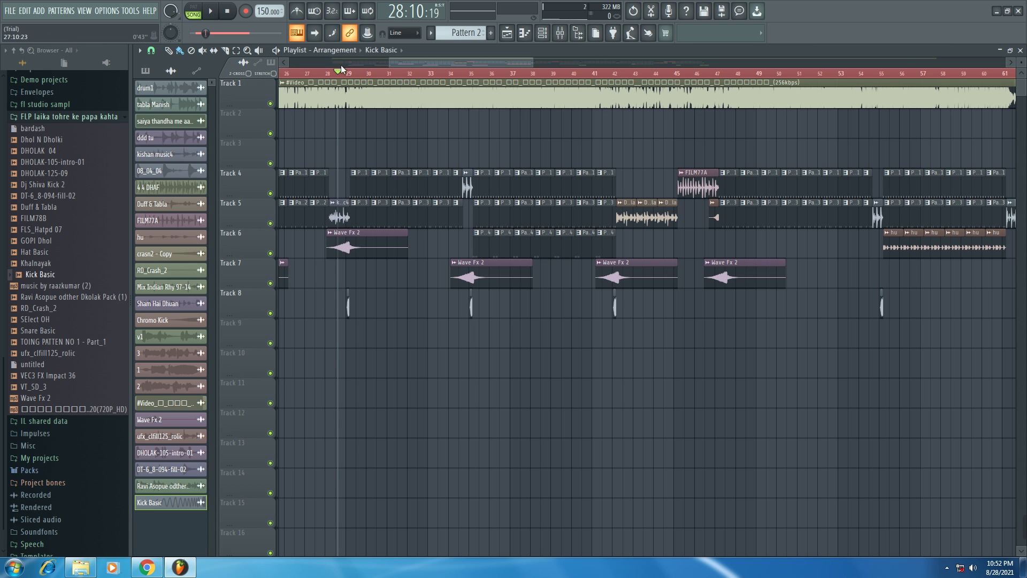
scroll(352, 66, "left", 1)
scroll(356, 75, "up", 4)
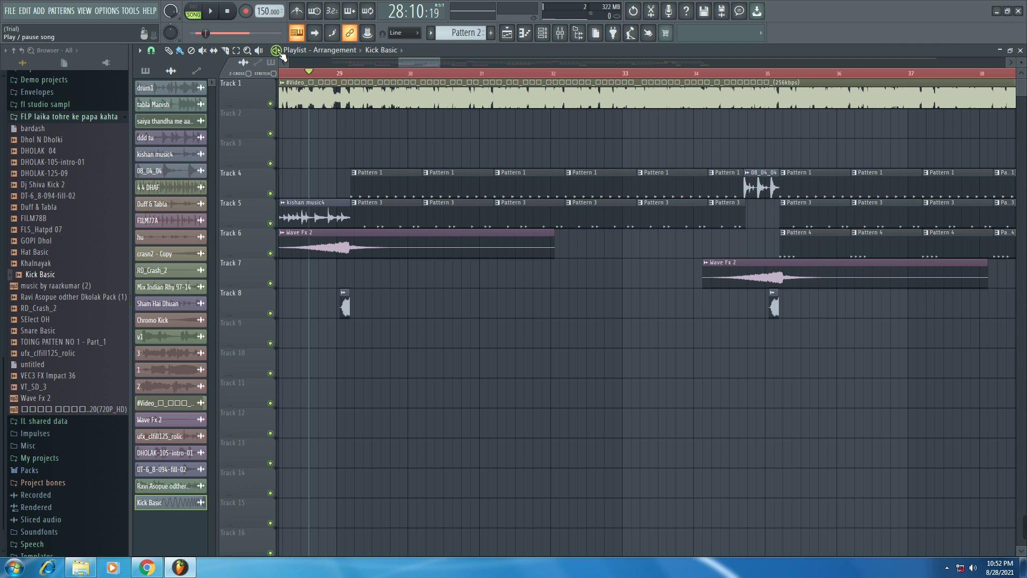
left_click(279, 52)
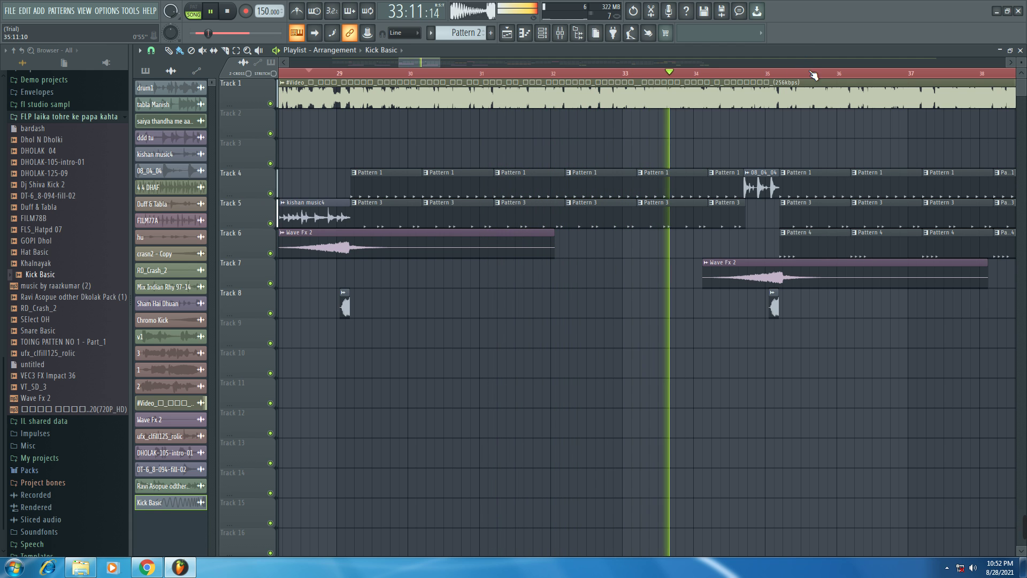
Step: Audition the arrangement from bar 35 and from bar 42, and stop playback
left_click(818, 73)
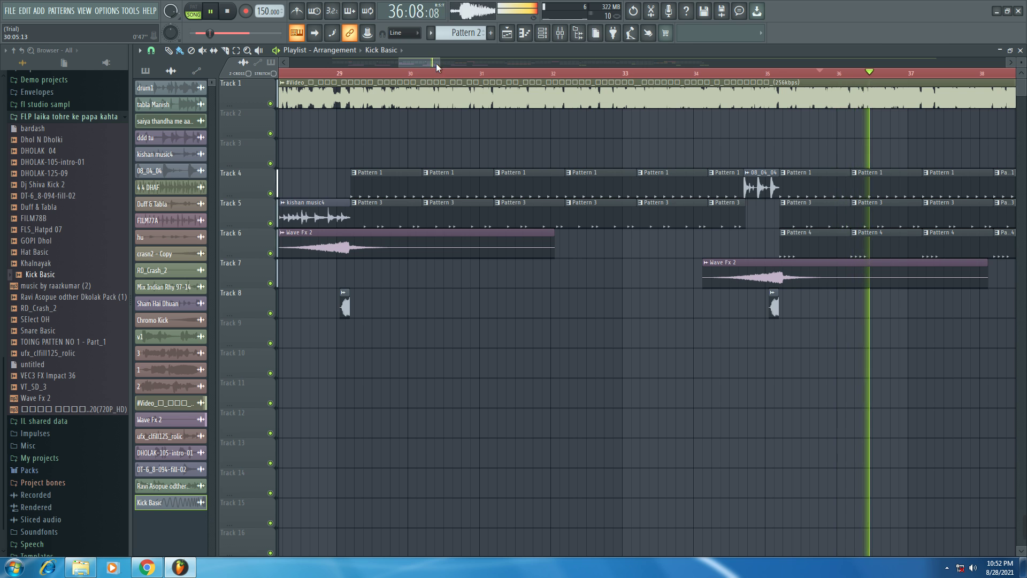
scroll(454, 74, "down", 5)
left_click(469, 73)
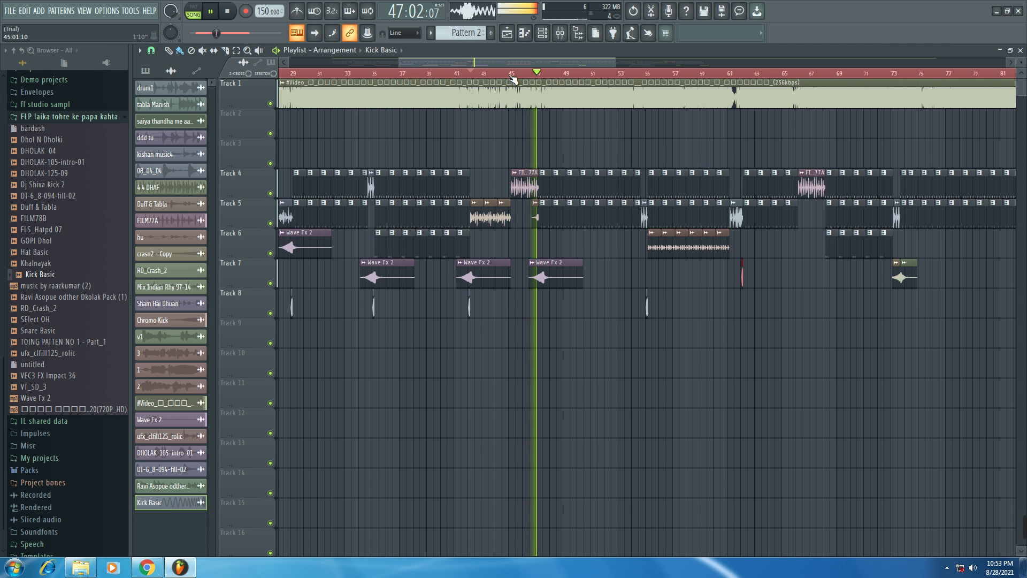
key("space")
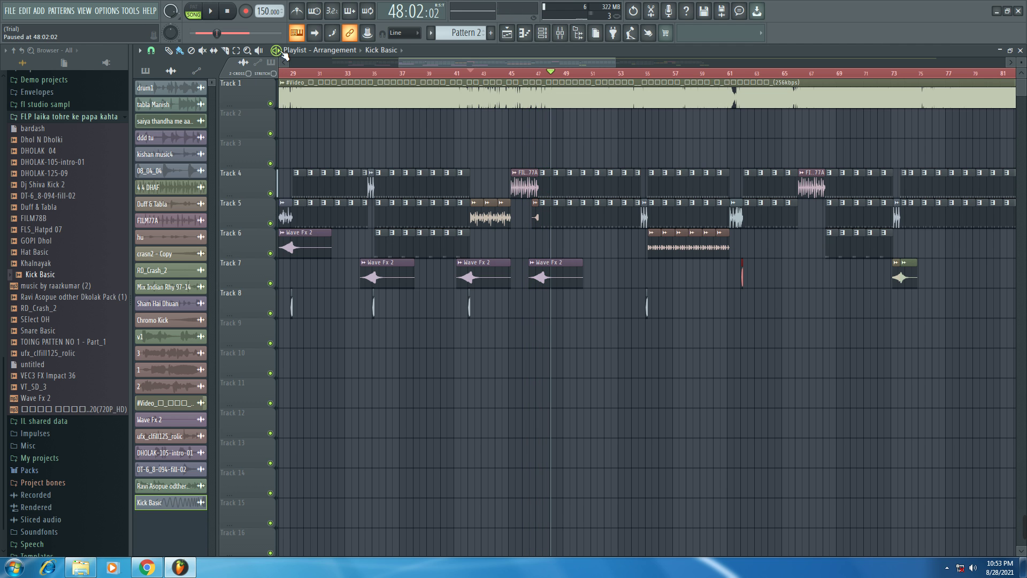
Step: Play the arrangement from bar 55, muting Track 1 partway to hear the backing music alone, and stop playback
left_click(648, 74)
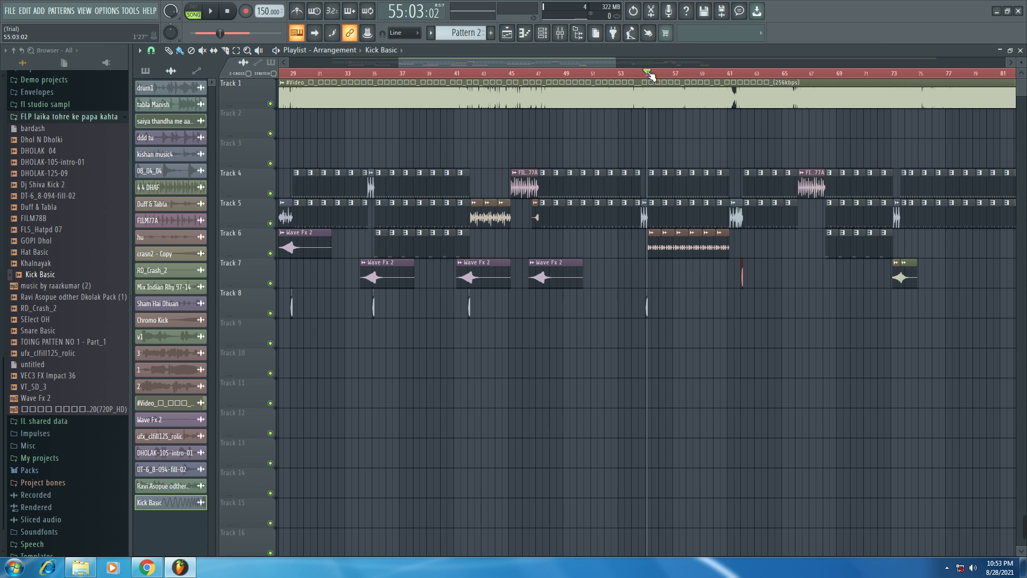
key("space")
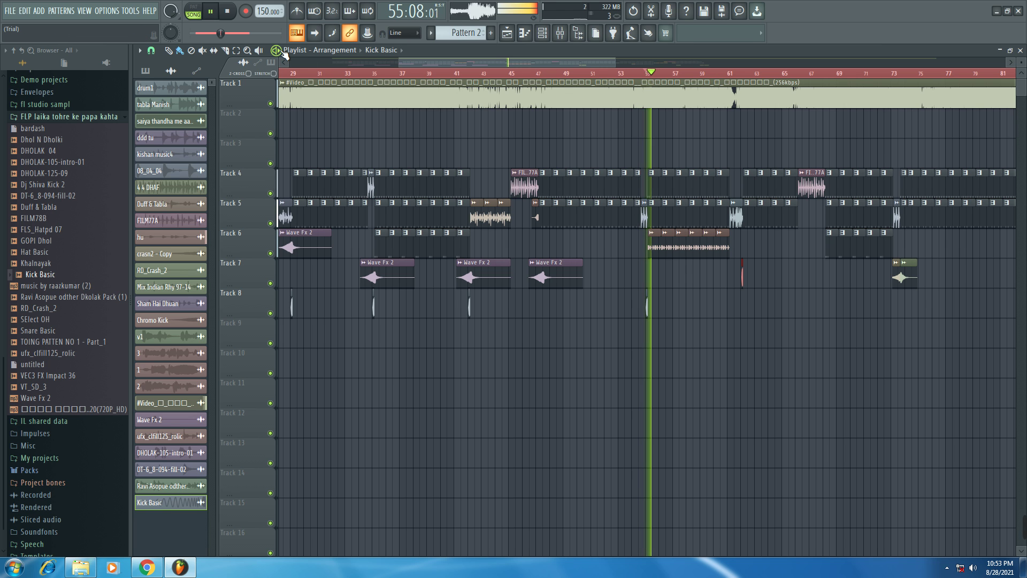
left_click(270, 104)
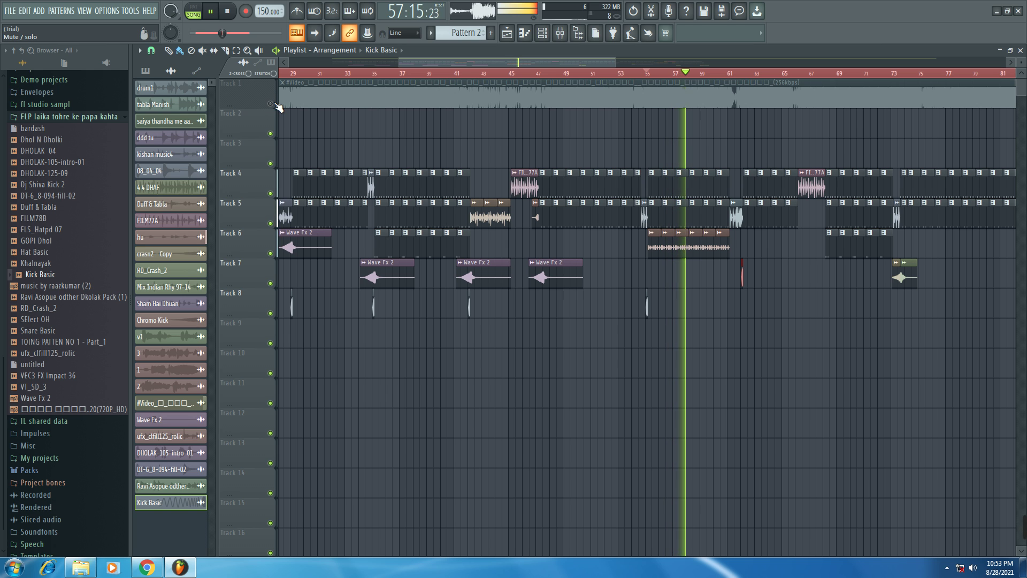
left_click(285, 53)
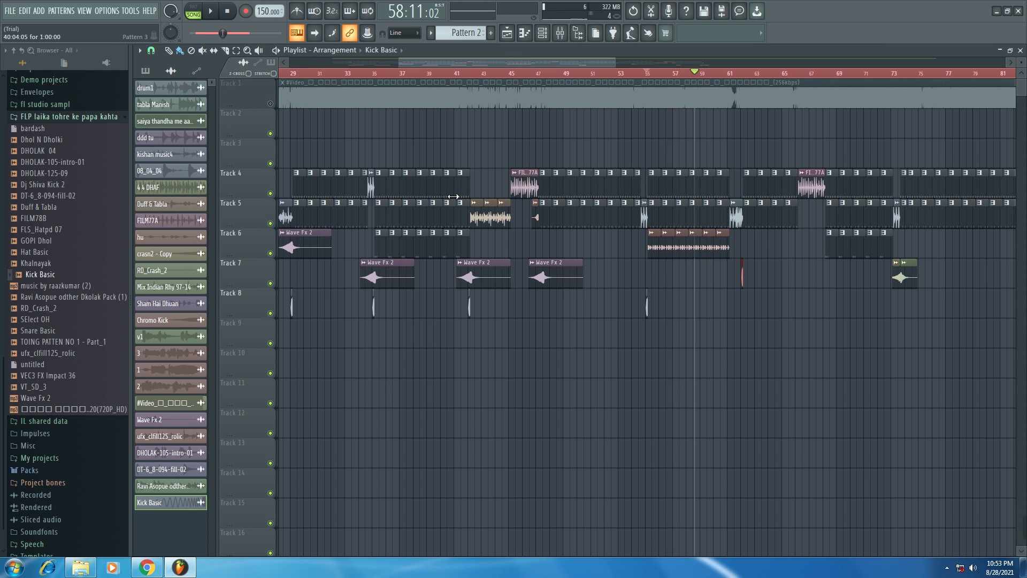
Step: Play the arrangement from bar 66 with Track 1 unmuted, and mute Track 1 partway to compare
left_click_drag(470, 61, 545, 61)
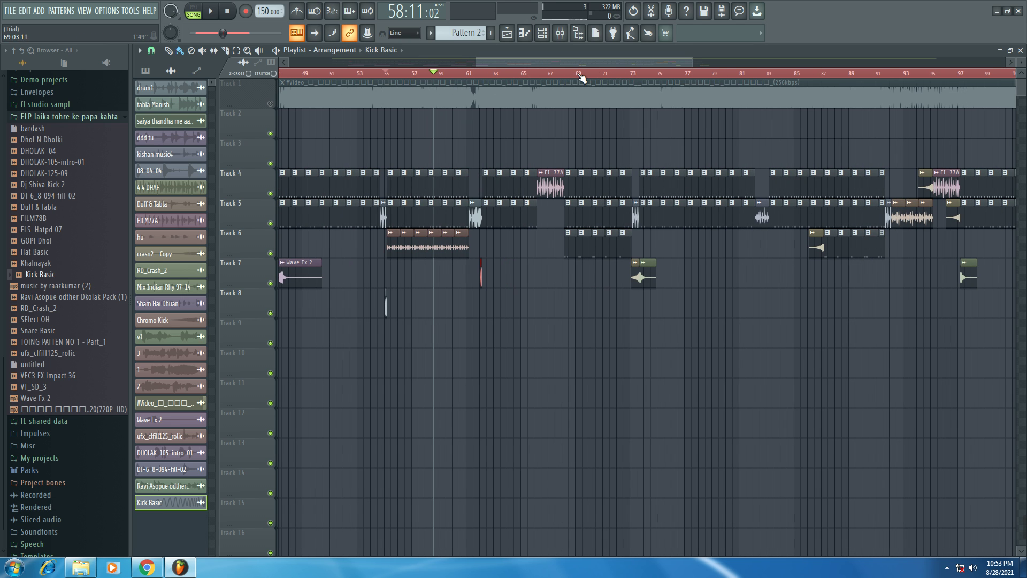
left_click(550, 76)
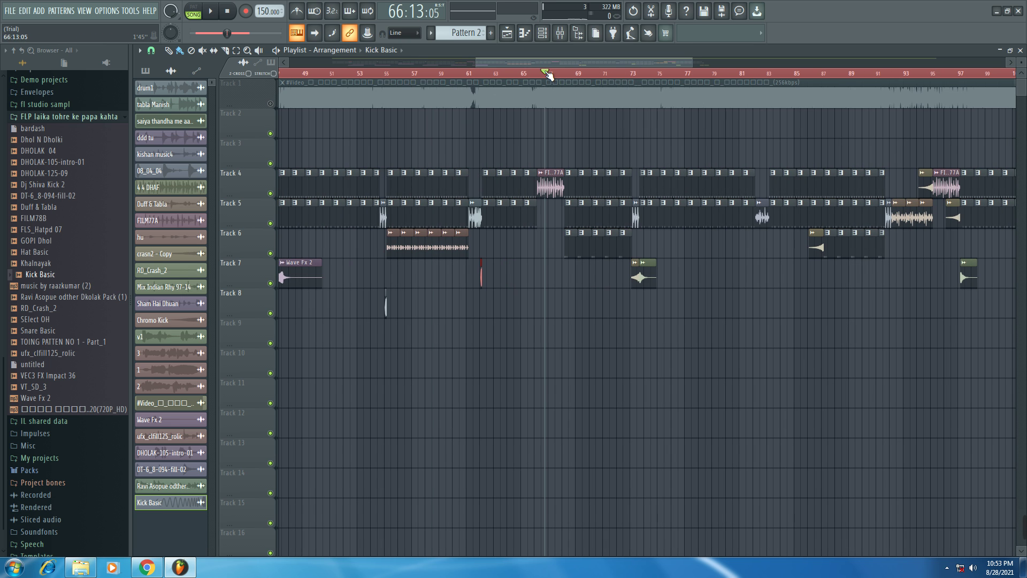
left_click(270, 103)
key("space")
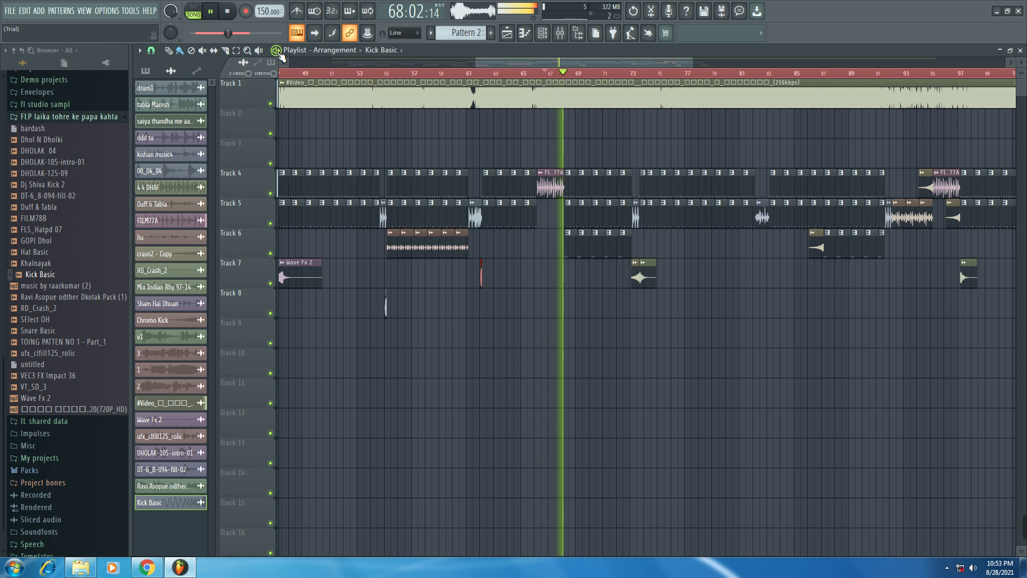
left_click(270, 103)
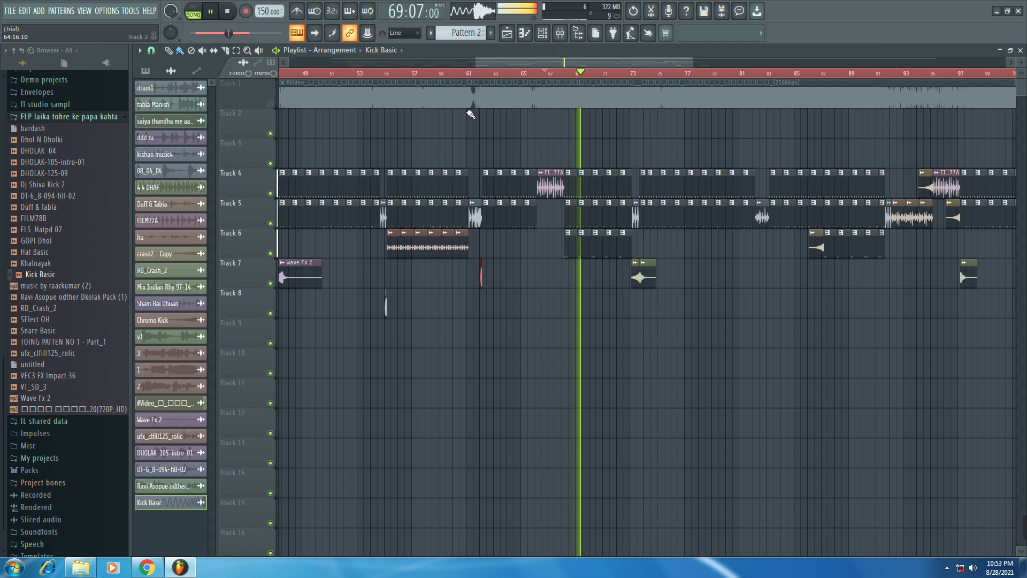
Step: Audition the sections around bars 76, 82 and 92, unmuting Track 1 after the first section
left_click(680, 73)
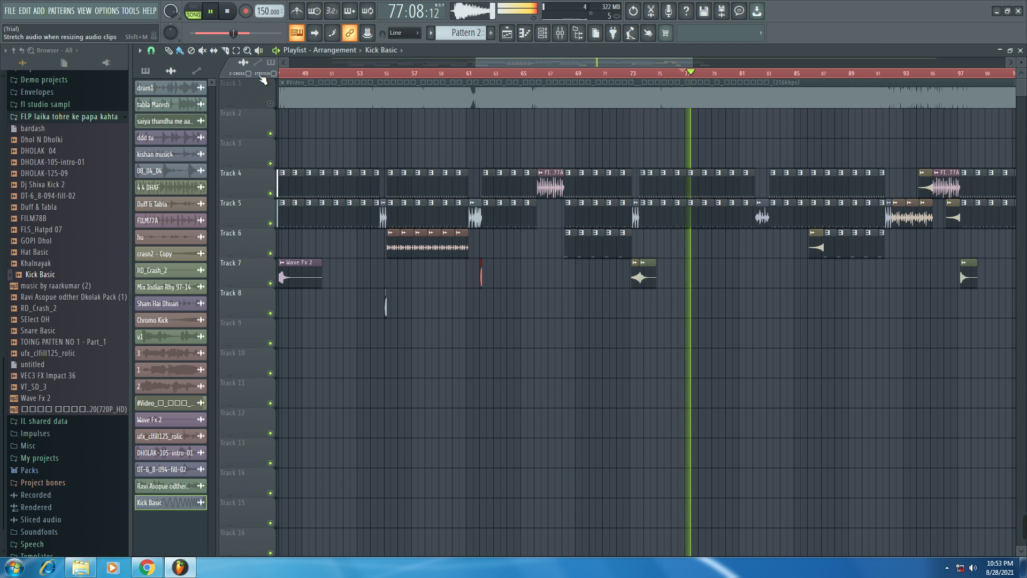
left_click(271, 104)
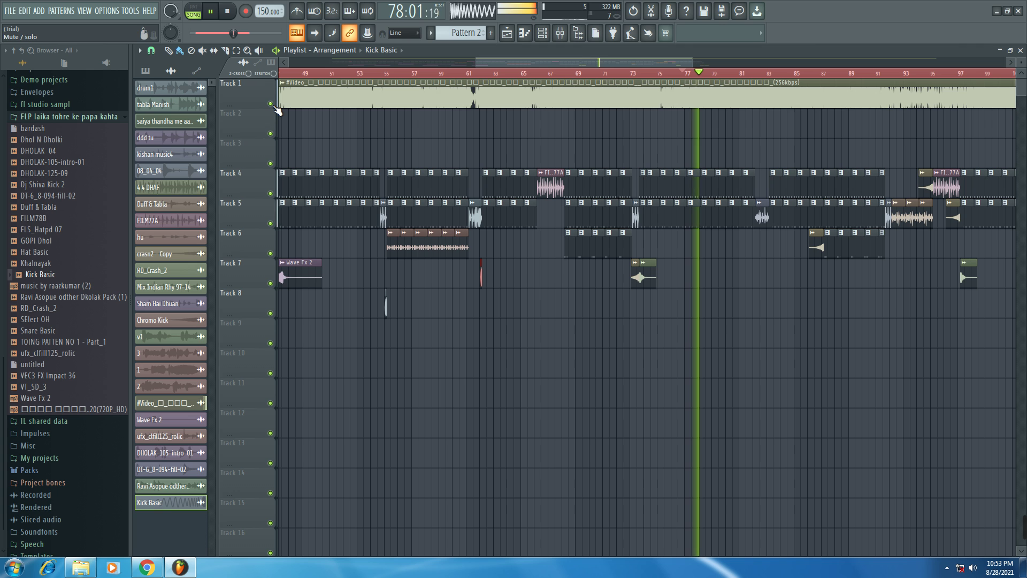
left_click(760, 75)
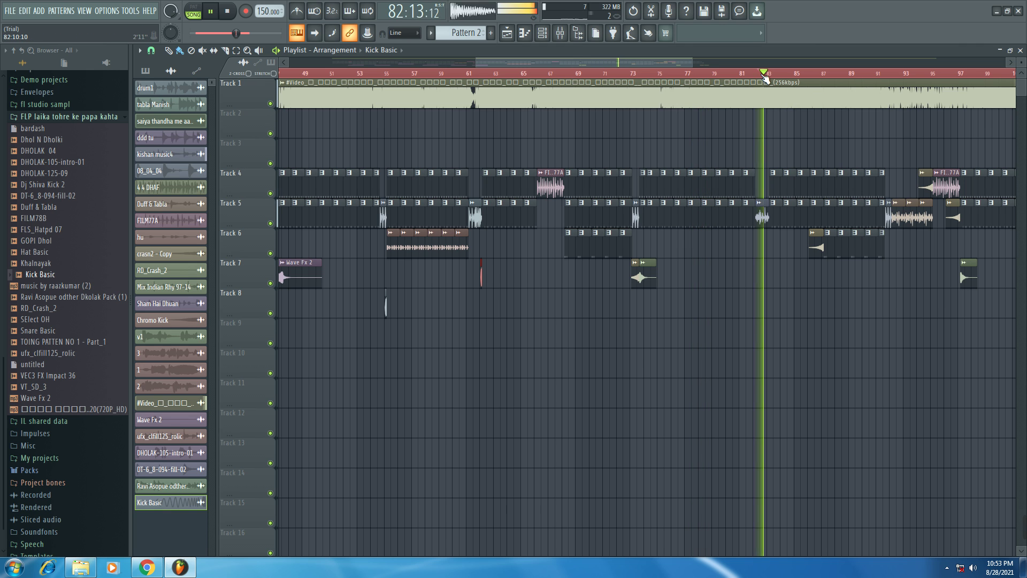
left_click(893, 75)
left_click_drag(528, 63, 582, 67)
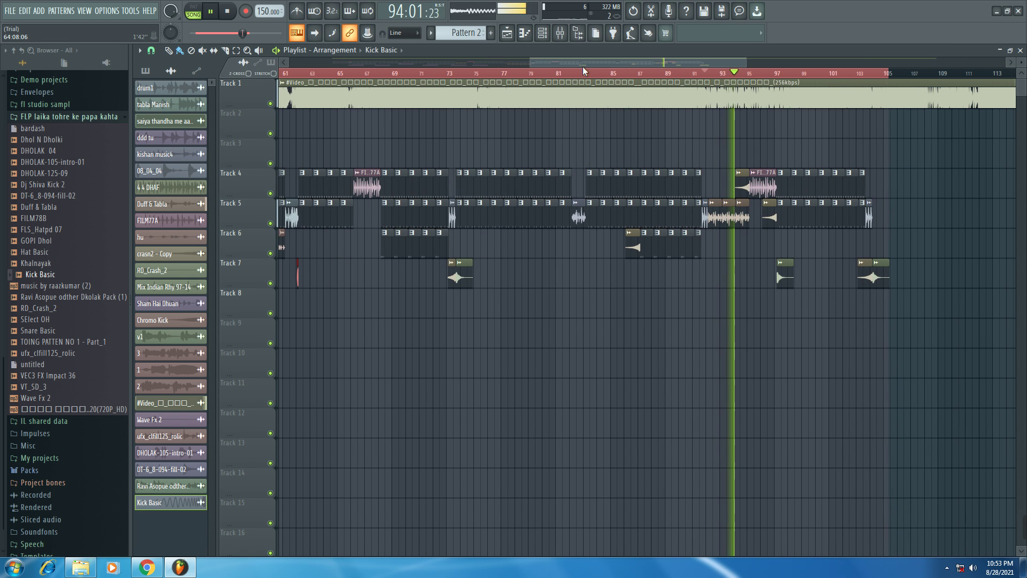
Step: Mute Track 1, stop playback and move the playhead to the start of bar 17
left_click(272, 105)
key("space")
left_click_drag(562, 60, 387, 66)
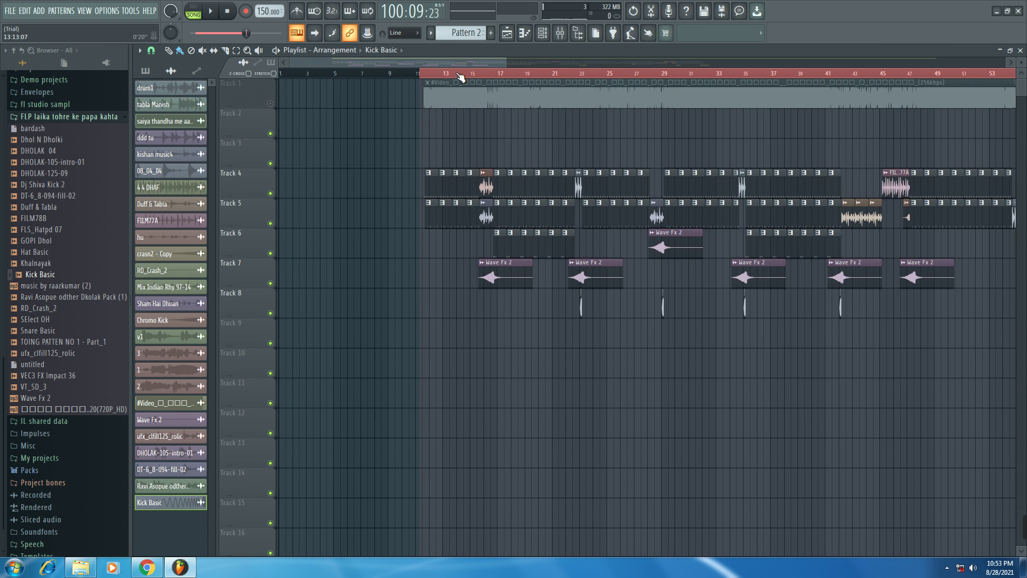
left_click_drag(464, 60, 508, 60)
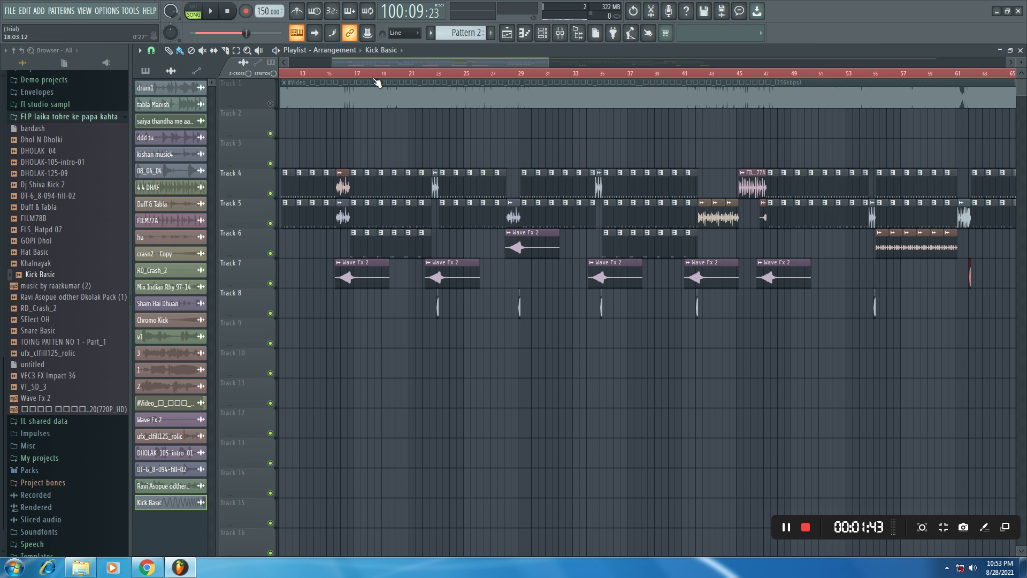
scroll(368, 78, "up", 5)
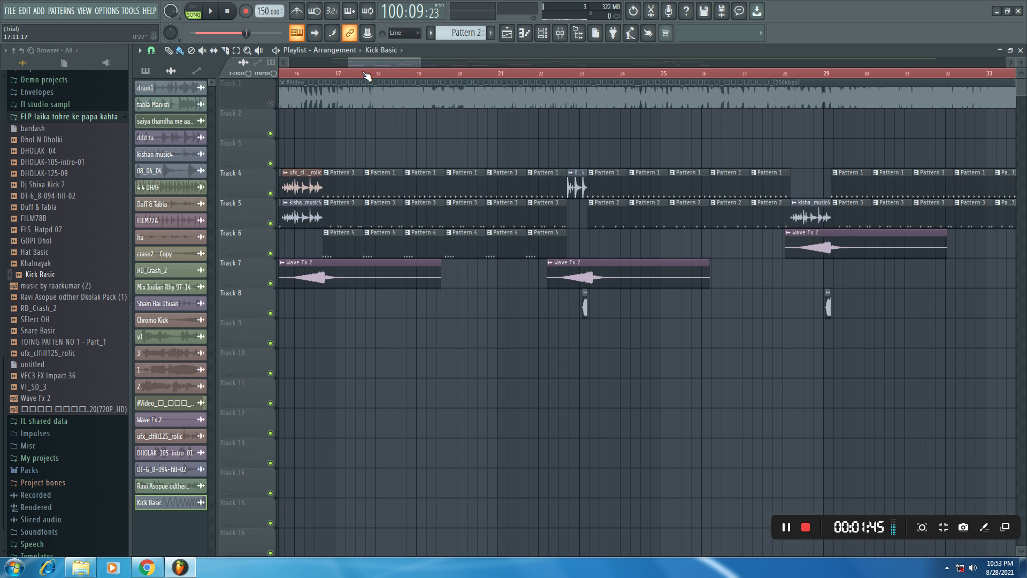
scroll(367, 76, "up", 4)
left_click_drag(307, 76, 293, 77)
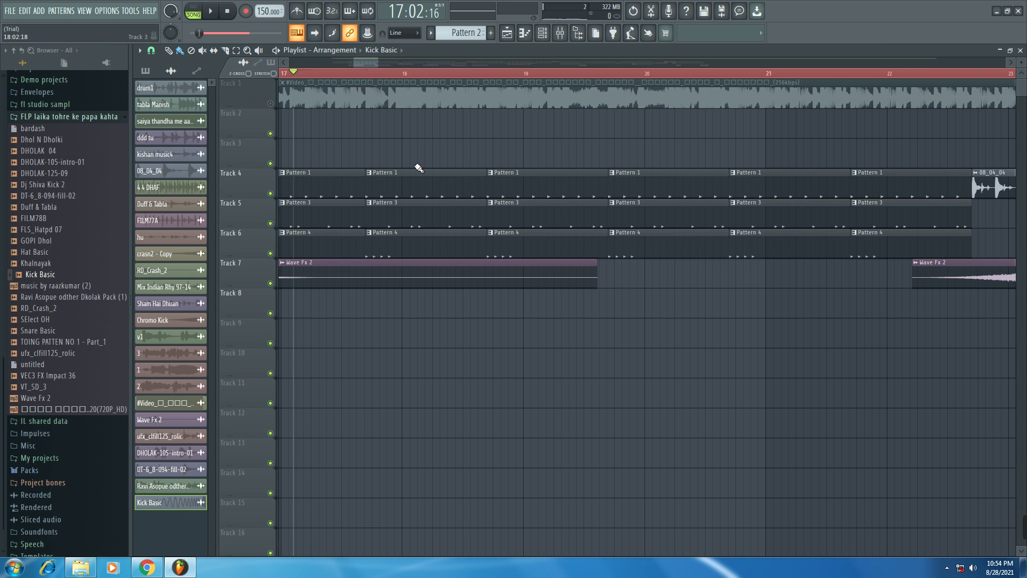
Step: Show the Unsorted group in the channel rack with Pattern 1 from Track 4 as the active pattern
left_click(547, 35)
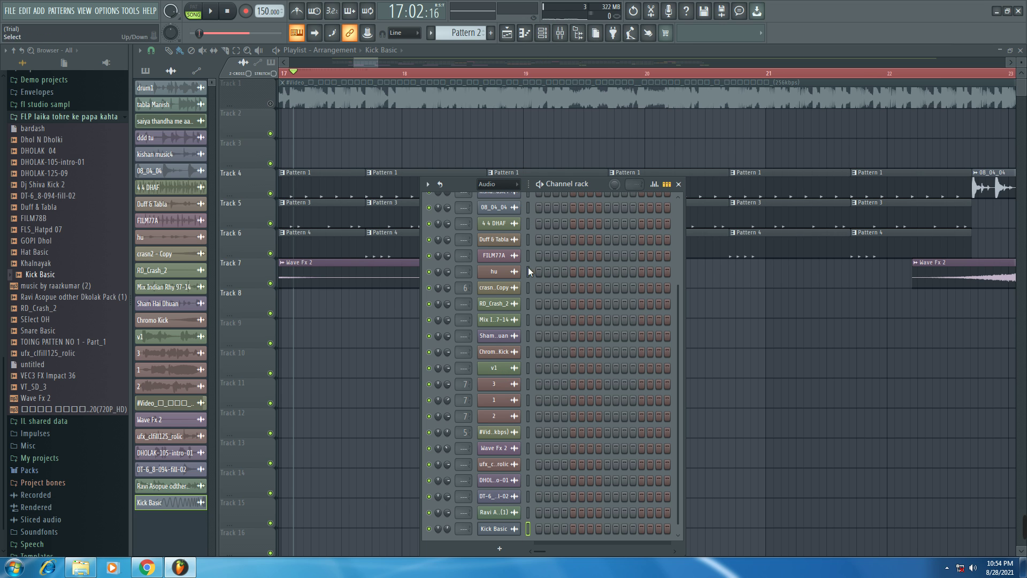
left_click(508, 184)
left_click(502, 216)
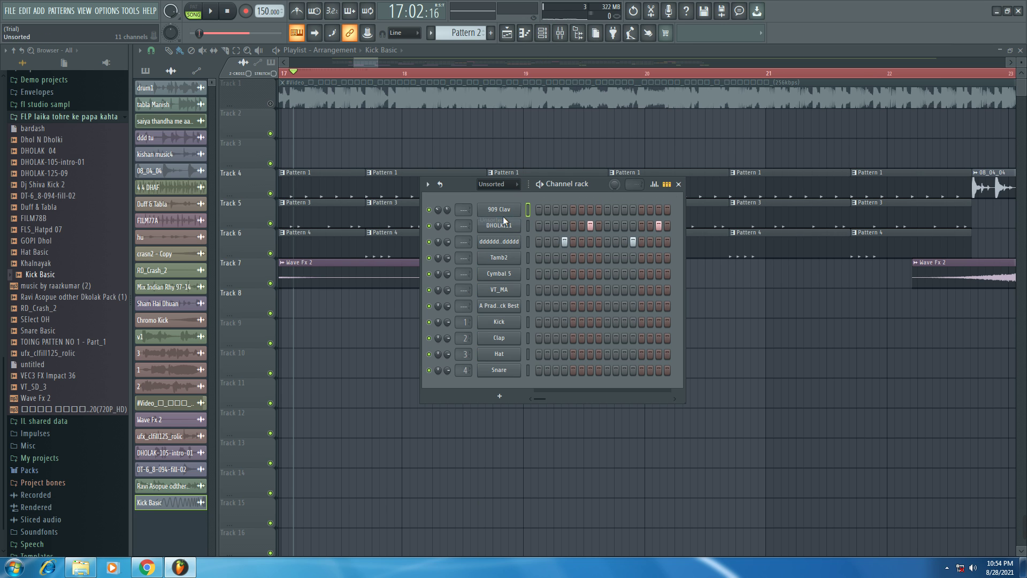
left_click(356, 188)
left_click(543, 34)
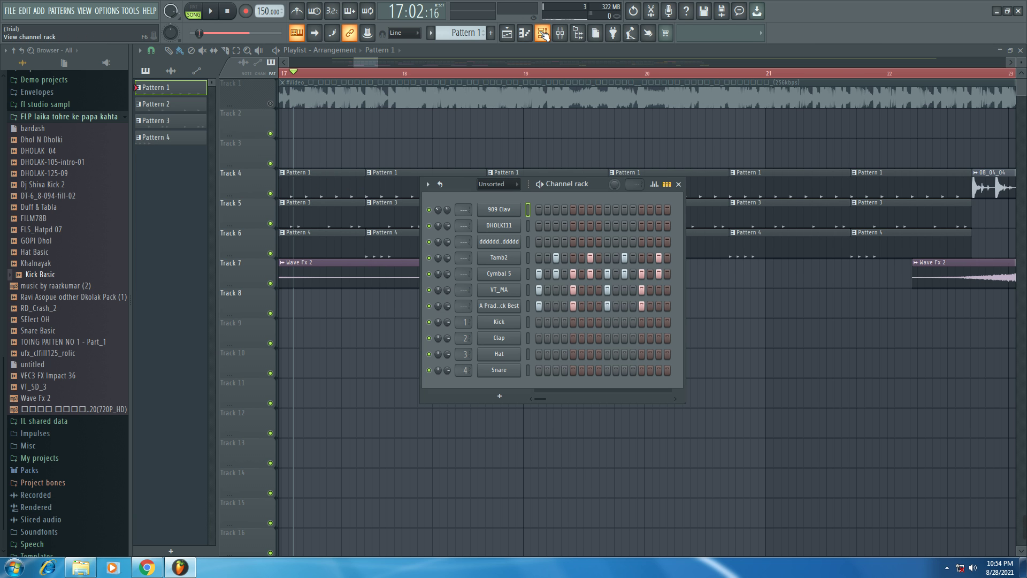
Step: Inspect the sample settings of Pattern 1's channels: the kick below VT_MA, VT_MA, Cymbal 5 and Tamb2, rechecking Cymbal 5
left_click(500, 309)
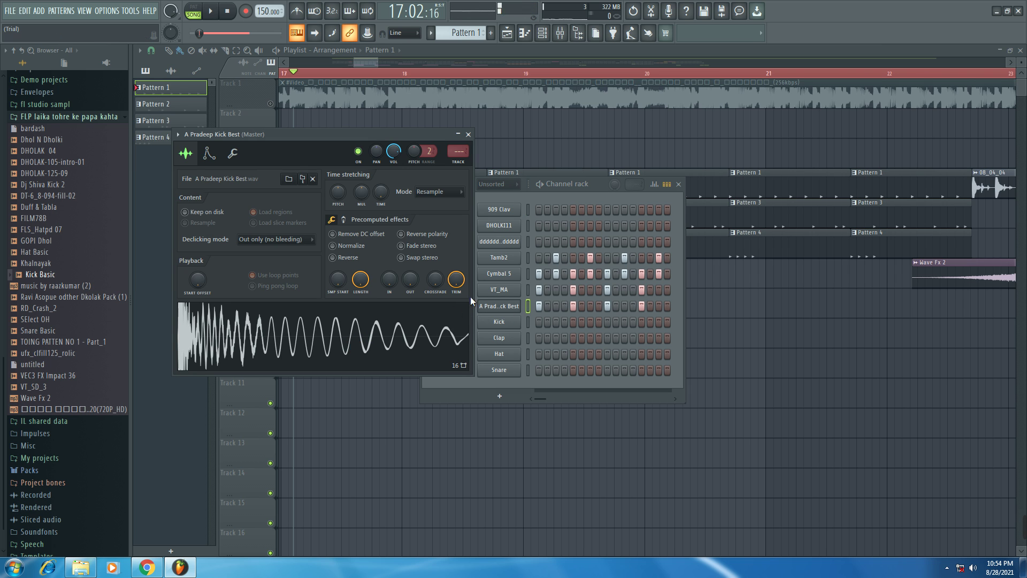
left_click(501, 293)
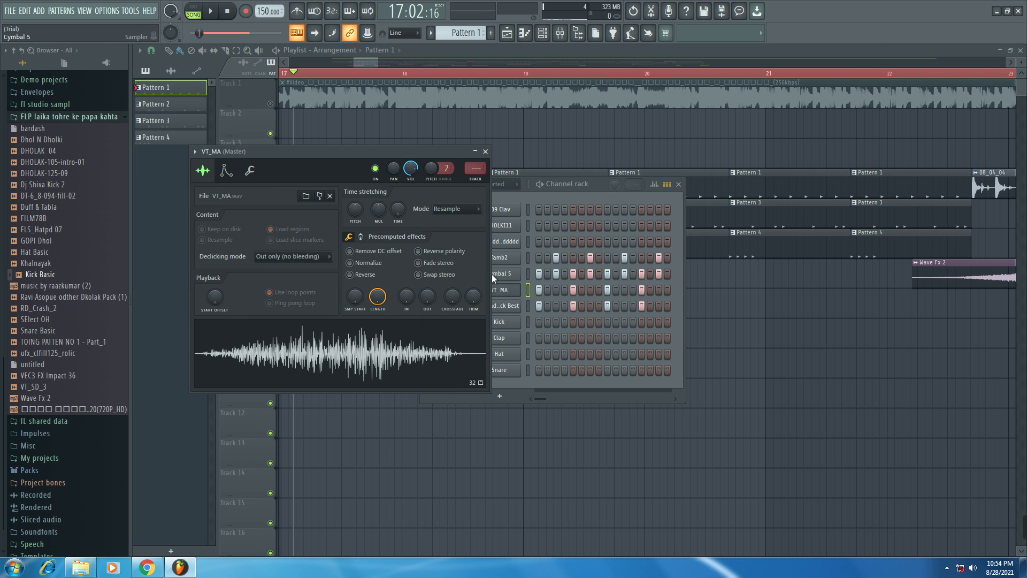
left_click(509, 274)
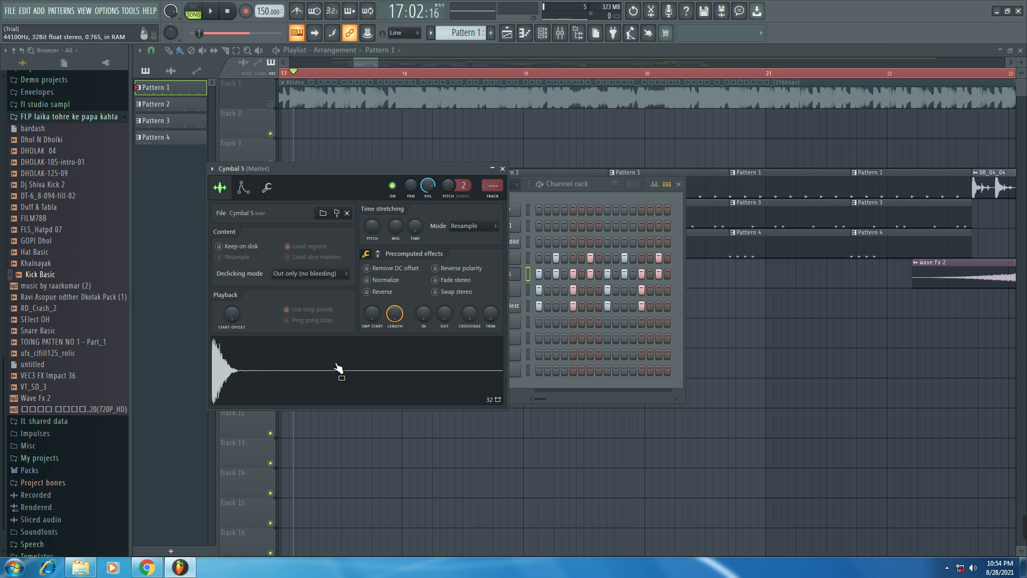
left_click(516, 259)
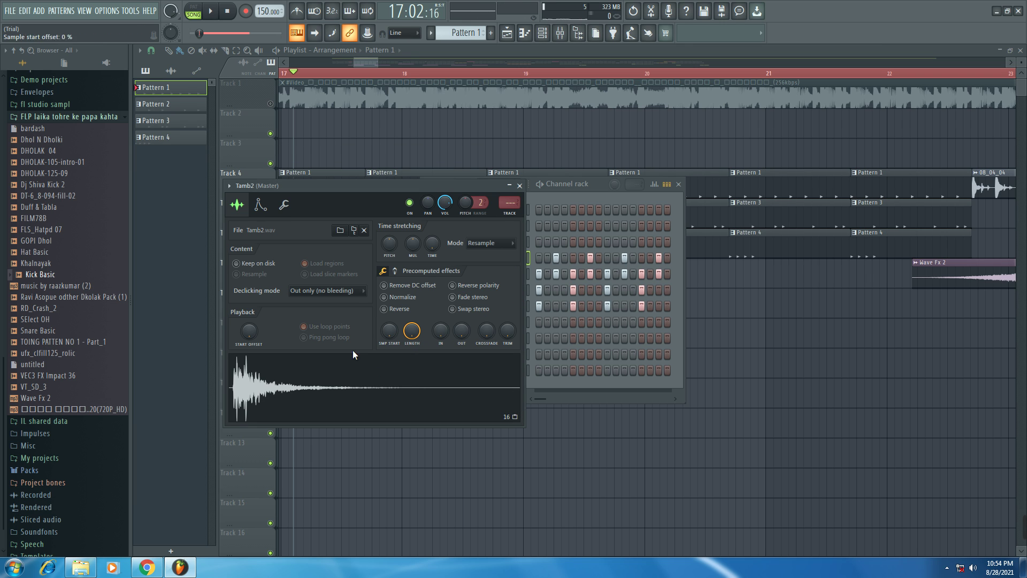
left_click(519, 186)
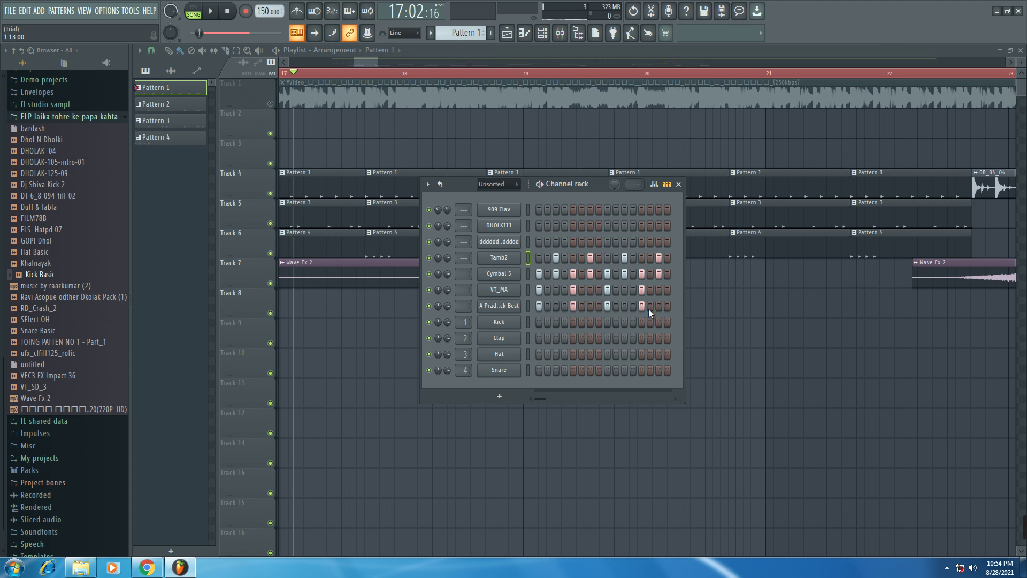
left_click(499, 274)
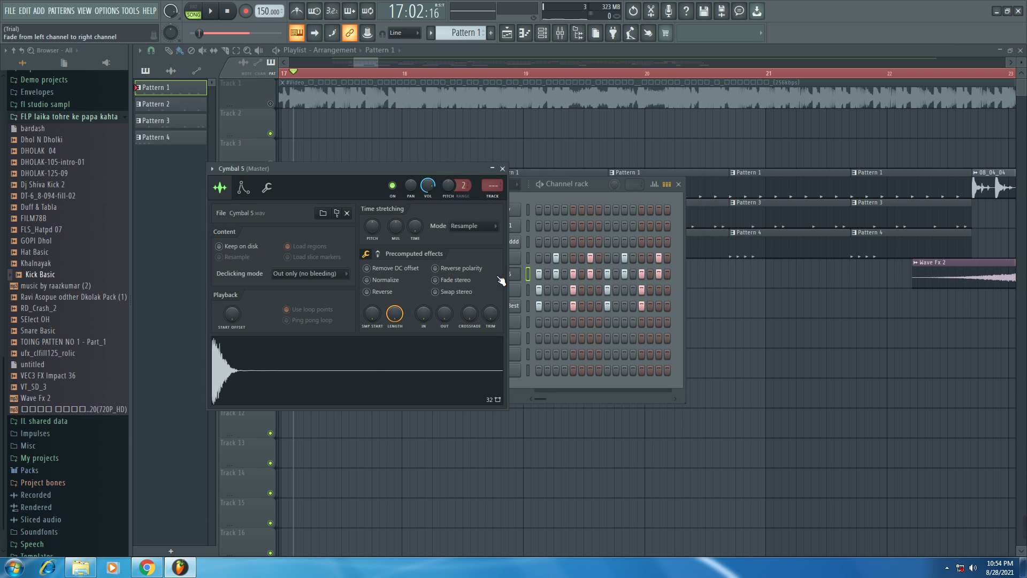
left_click(503, 169)
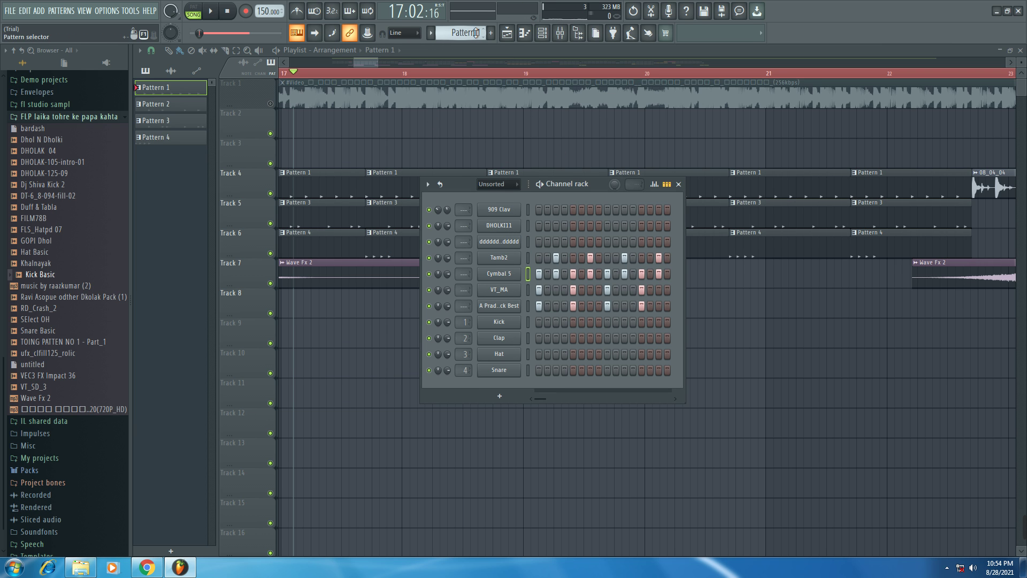
Step: Switch to Pattern 2 and inspect the sample settings of its DHOLKI11 channel
scroll(463, 32, "down", 1)
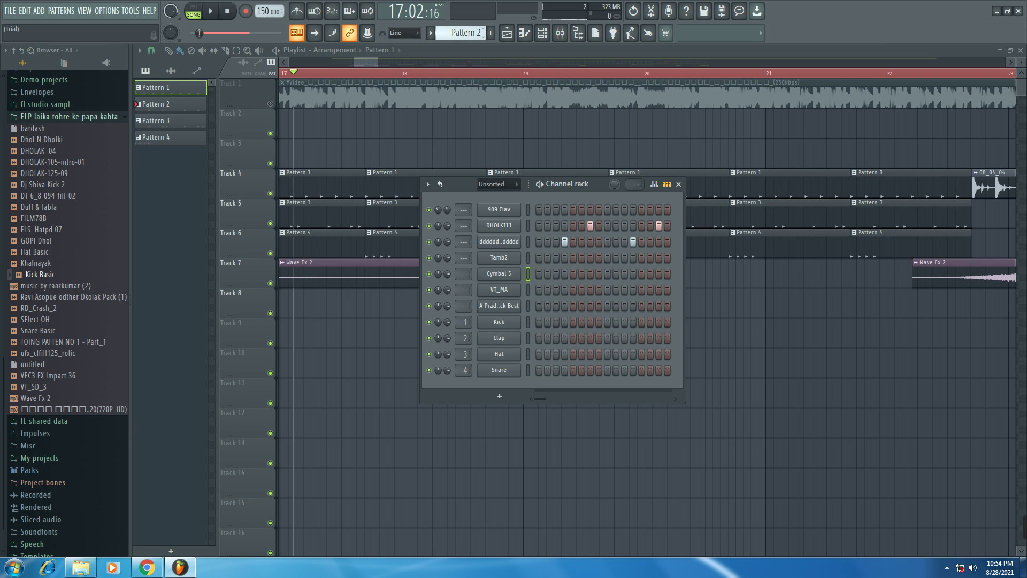
left_click(503, 230)
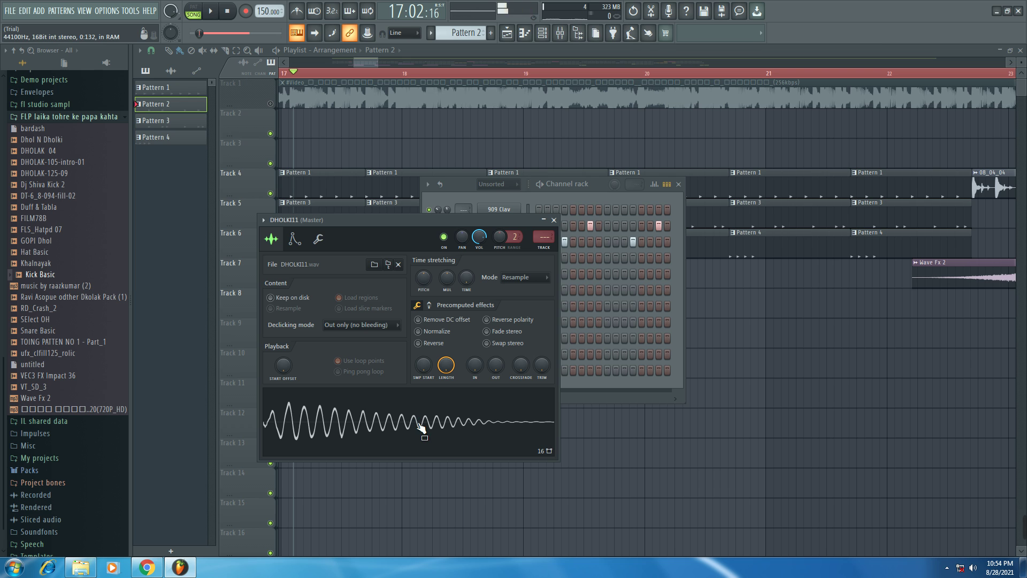
left_click(554, 220)
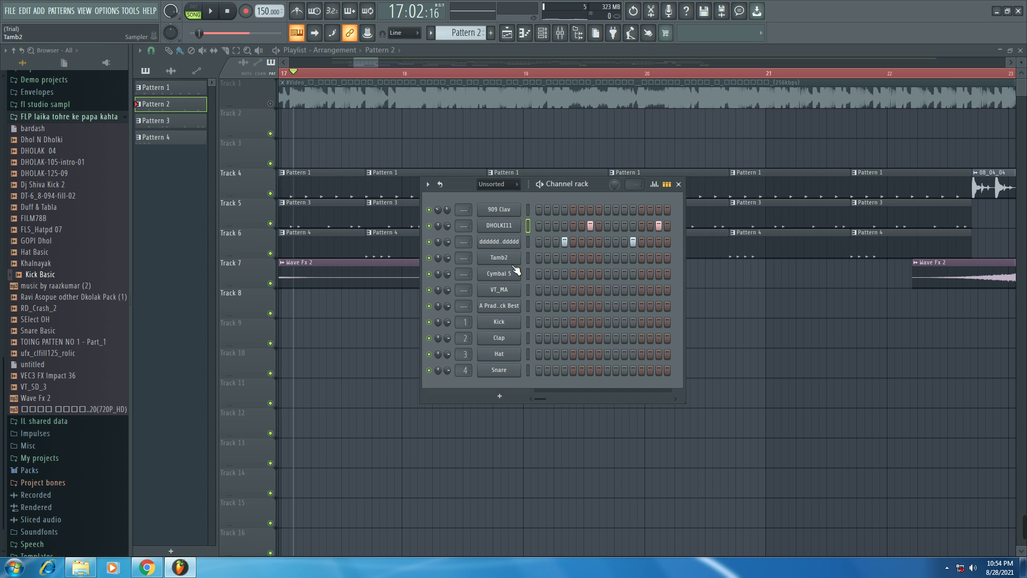
Step: Inspect the sample settings of Pattern 2's dddddd..ddddd channel, and of the DHOLKI11 and dddddd..ddddd channels in Pattern 3
left_click(501, 245)
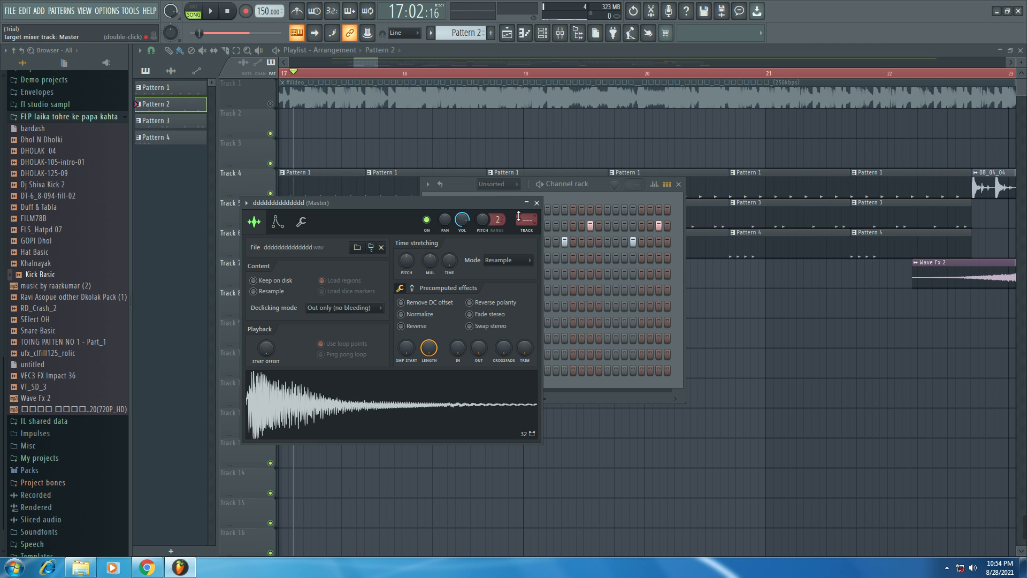
left_click(537, 203)
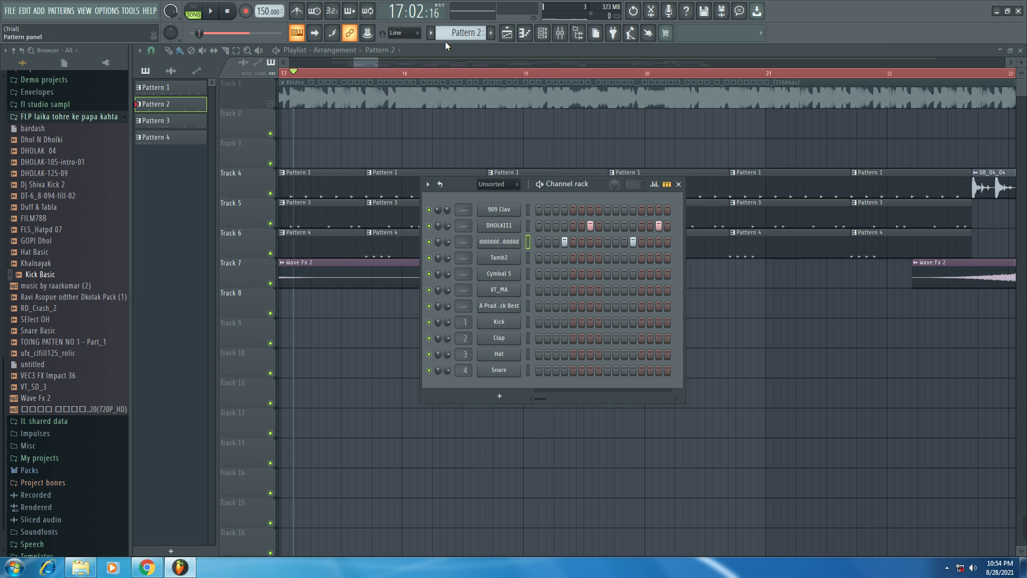
scroll(453, 34, "down", 1)
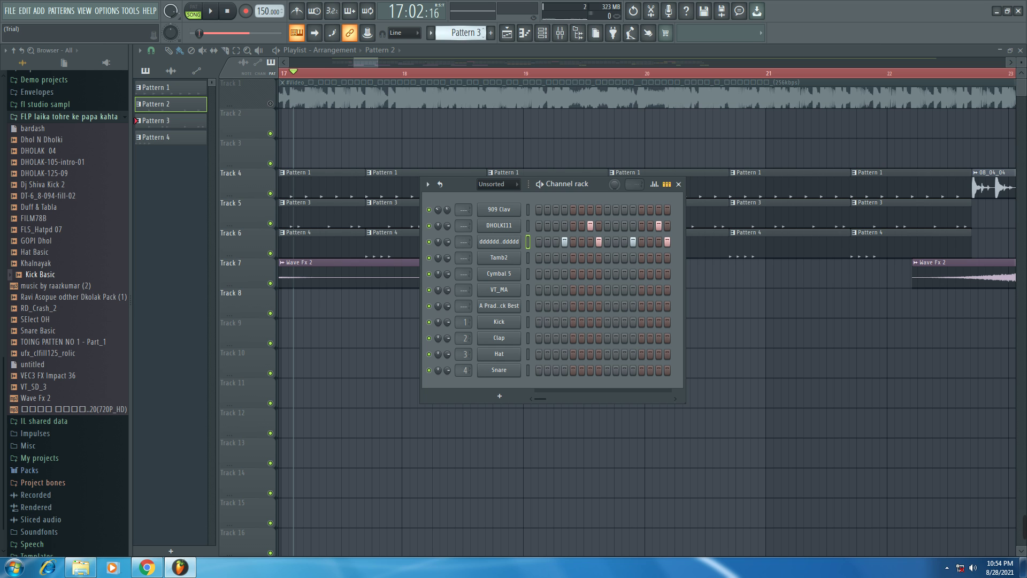
left_click(504, 227)
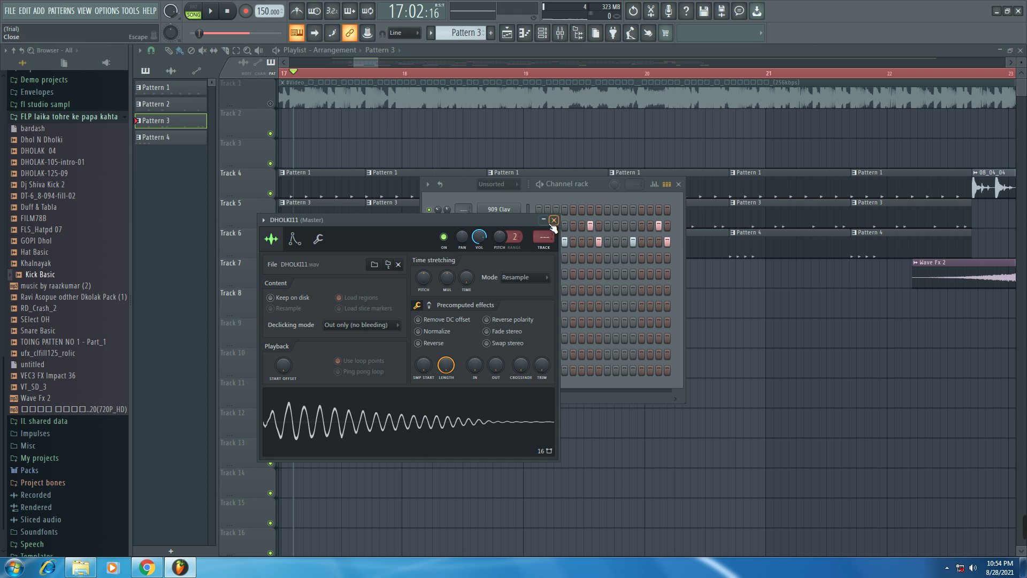
left_click(554, 221)
left_click(517, 248)
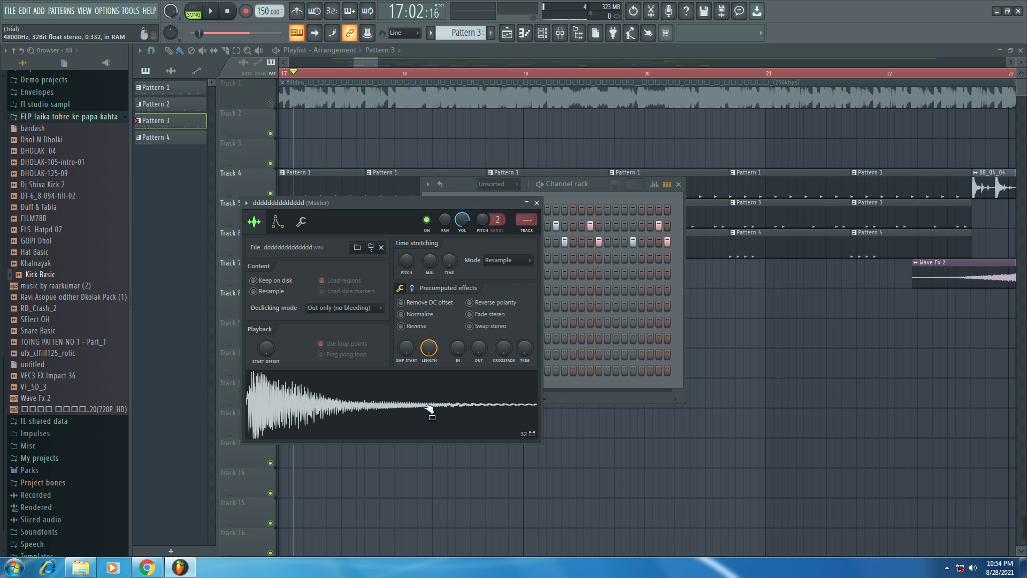
left_click(536, 203)
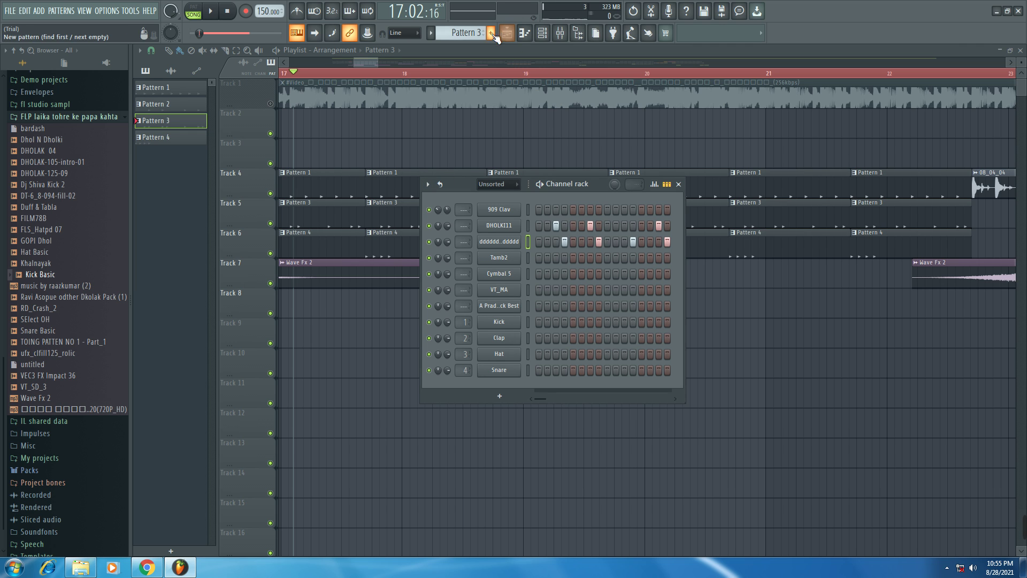
Step: Switch to Pattern 4, play it briefly, and inspect and audition the sample of its 909 Clav channel
left_click(166, 137)
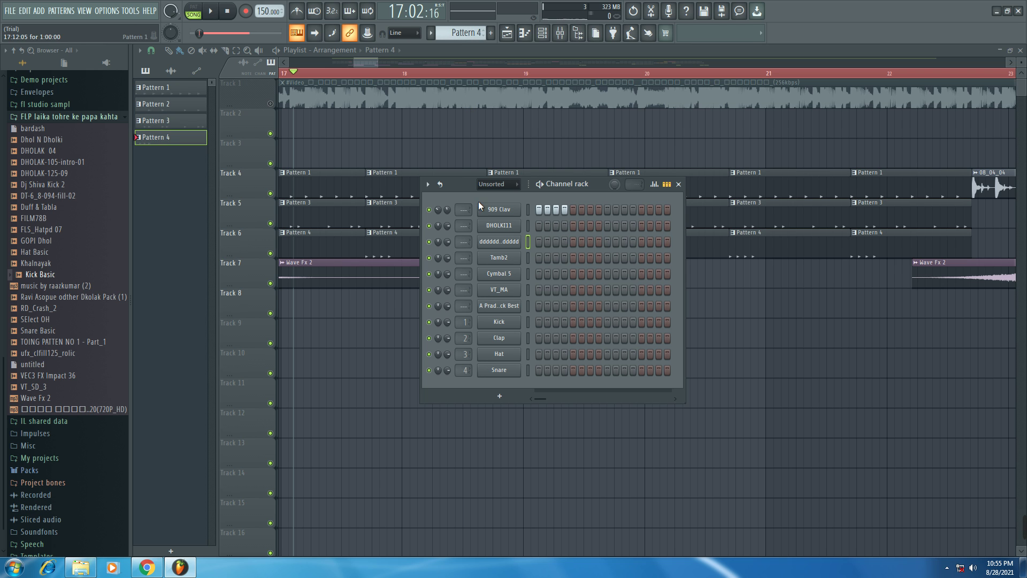
left_click(540, 184)
left_click(542, 185)
left_click(503, 210)
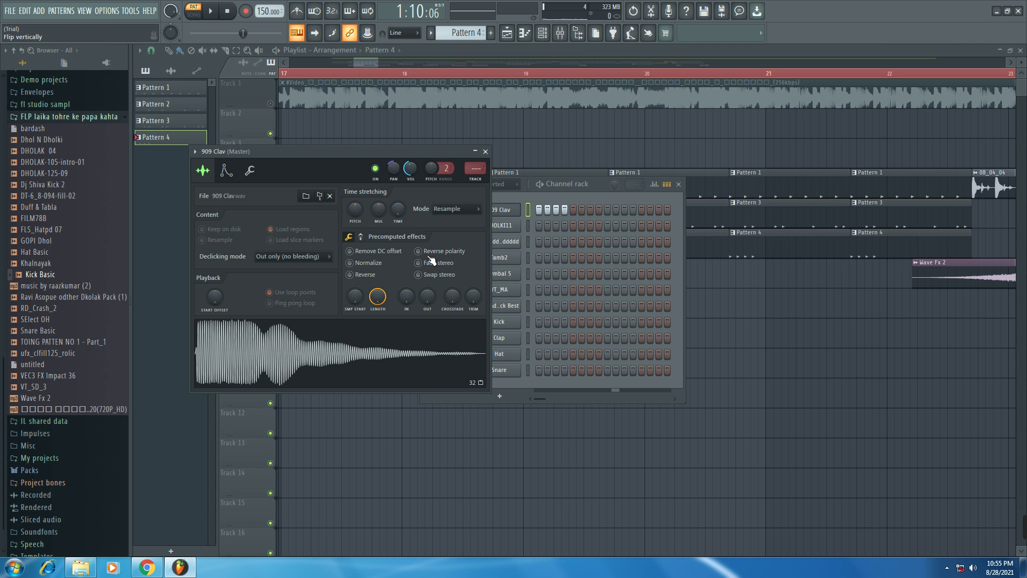
left_click(315, 356)
left_click(485, 152)
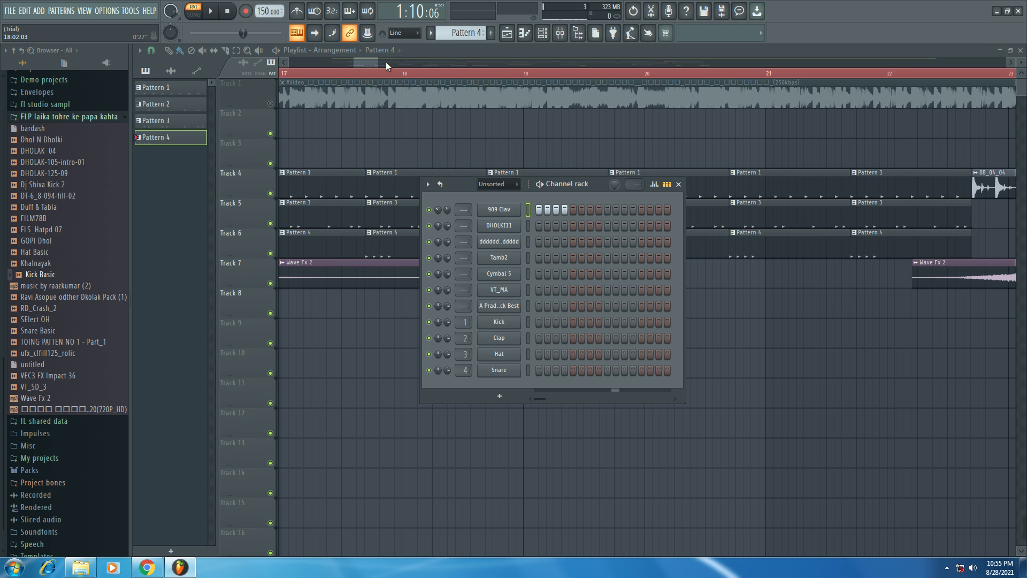
Step: Look over the arrangement after bar 17 and place the song playhead in bar 41, where the Wave Fx 2 clip begins
left_click_drag(376, 62, 512, 62)
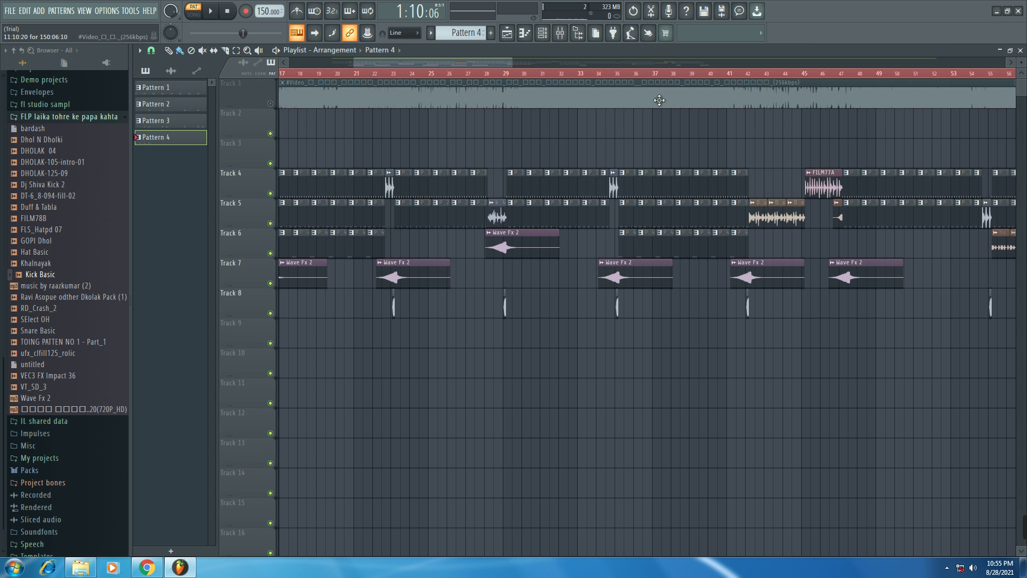
scroll(649, 77, "up", 4)
scroll(649, 77, "up", 2)
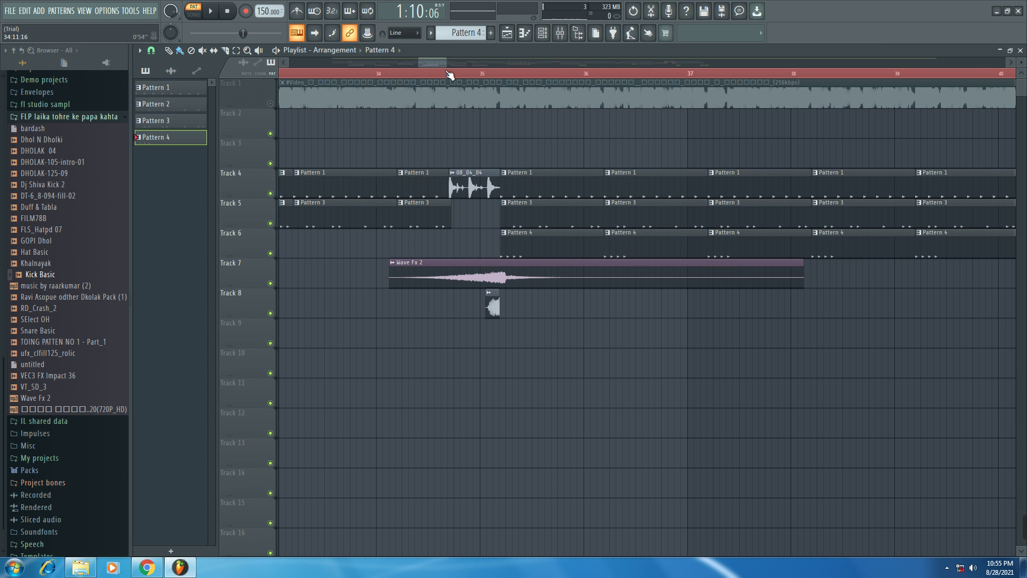
left_click_drag(446, 62, 548, 63)
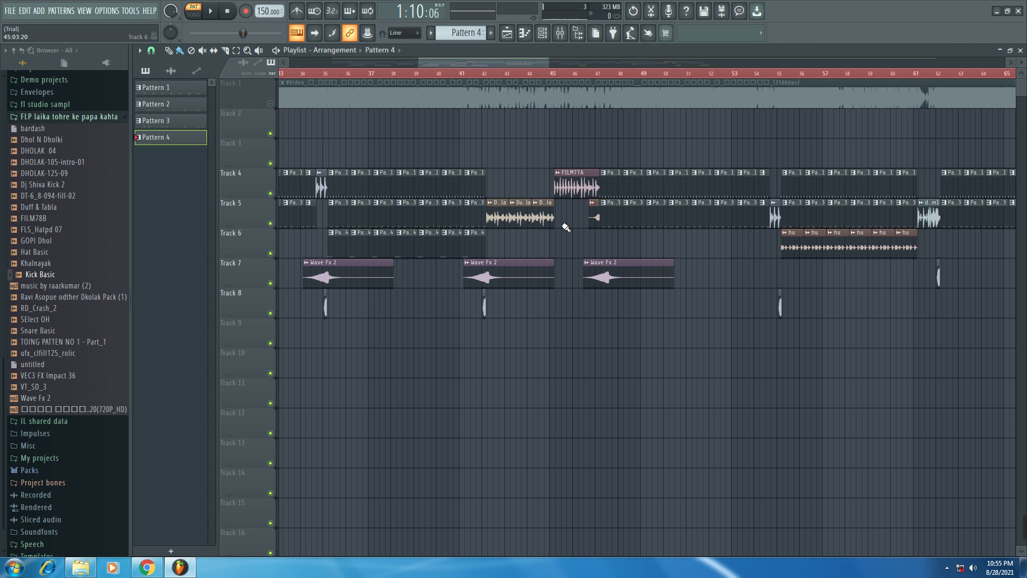
scroll(469, 73, "up", 8)
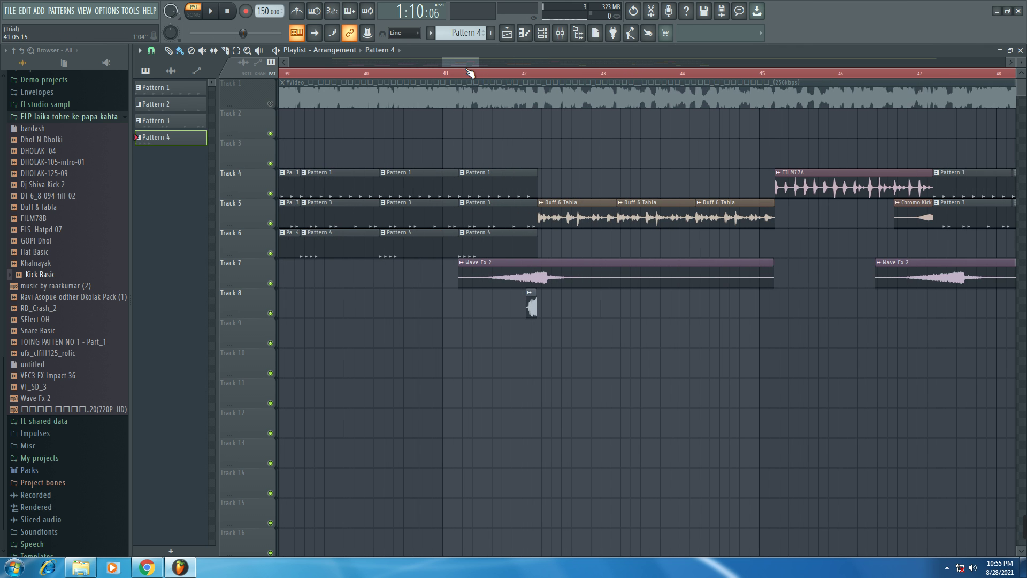
left_click(447, 74)
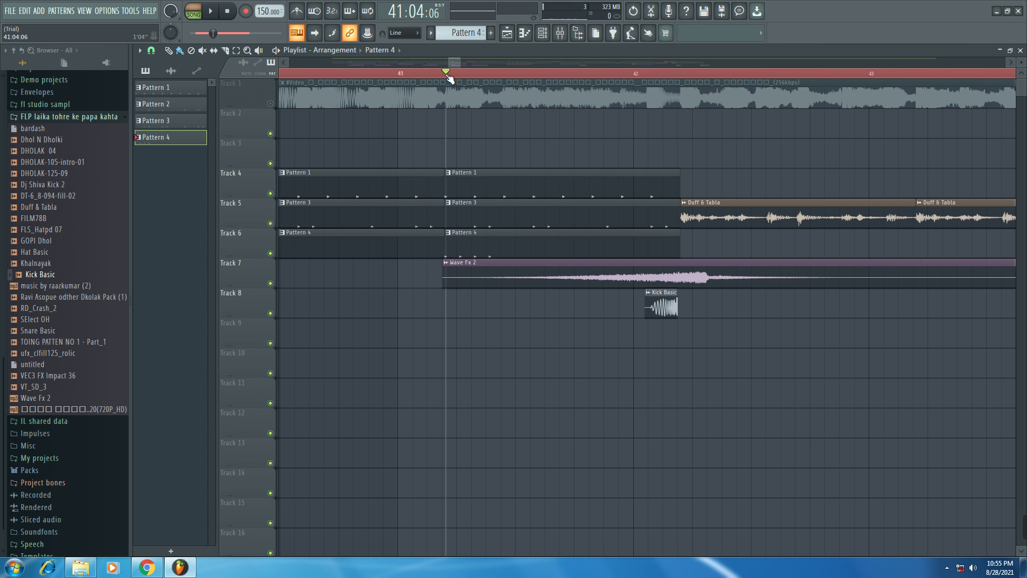
Step: Unmute Track 1, audition the song from bar 41 through the Duff & Tabla section, mute Track 1 again and stop playback
left_click(270, 103)
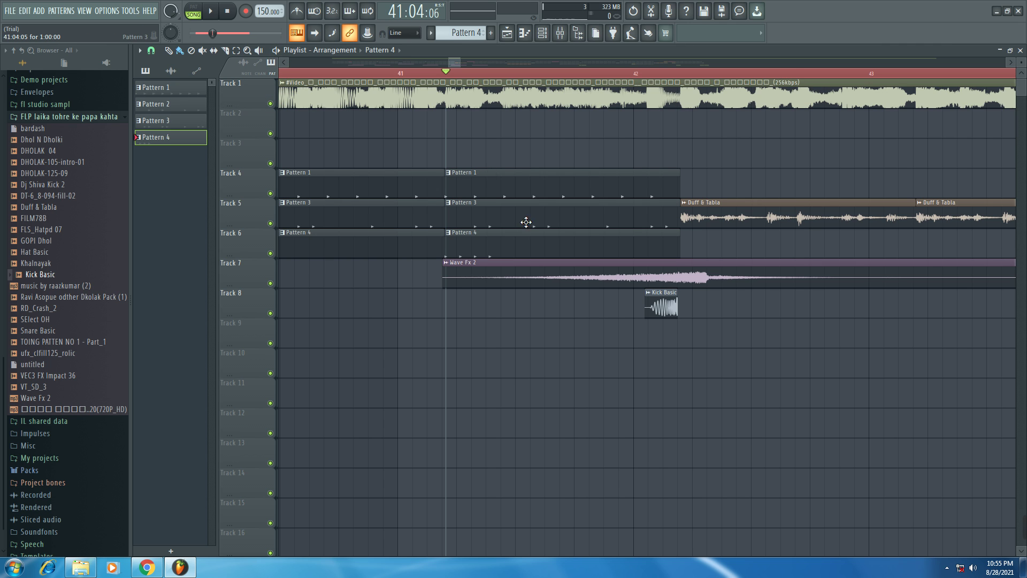
left_click(669, 275)
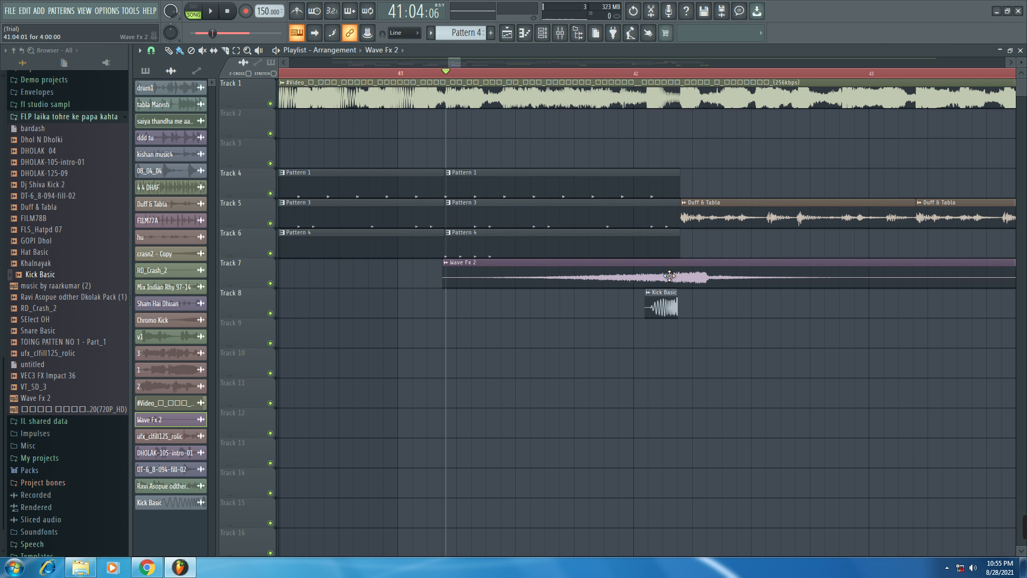
left_click(276, 51)
left_click(272, 104)
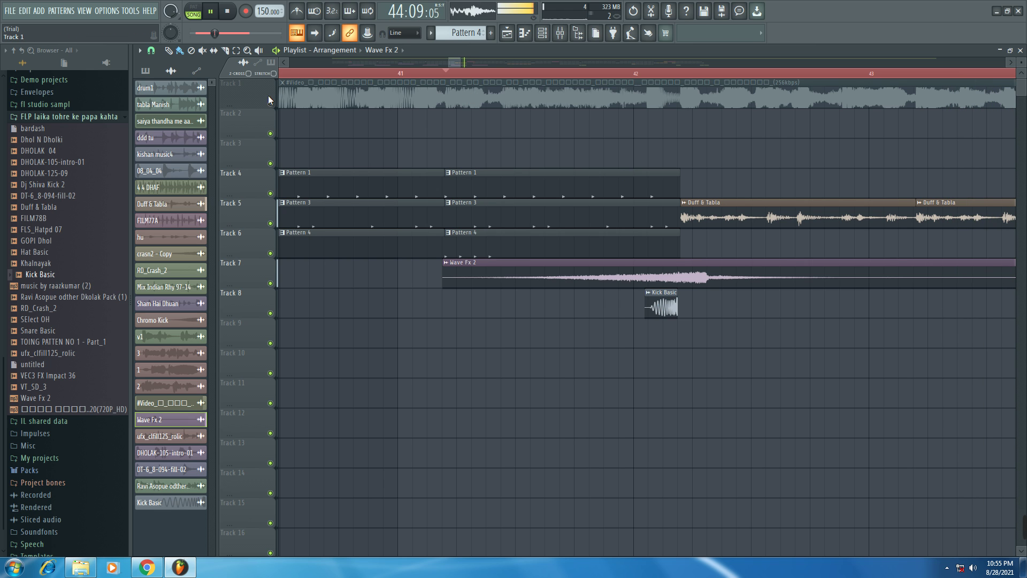
key("space")
Step: Examine how the pattern, drum fill and effect clips are laid out across the tracks from bar 41 to the song's end
scroll(465, 72, "up", 2)
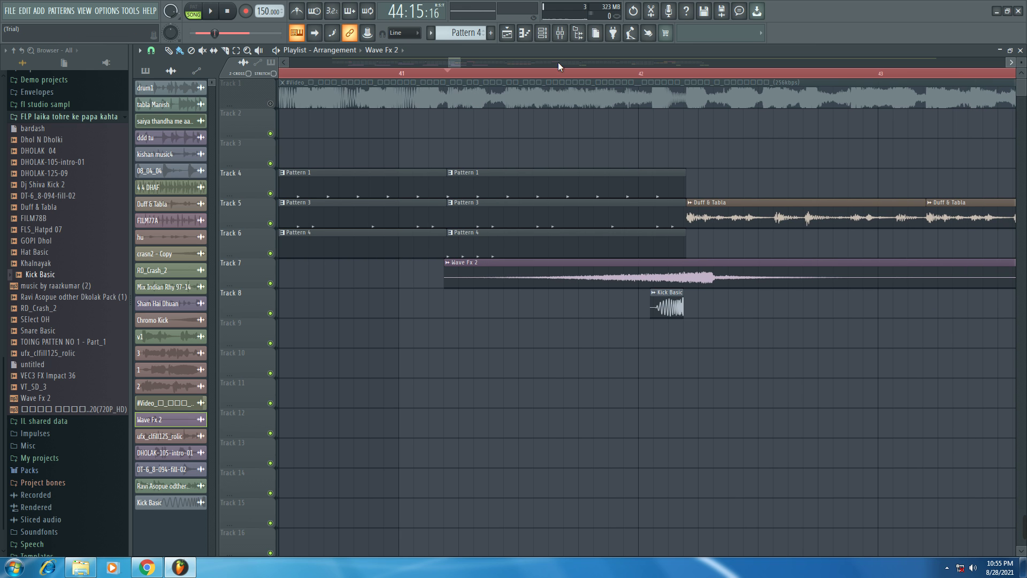
left_click_drag(459, 61, 726, 60)
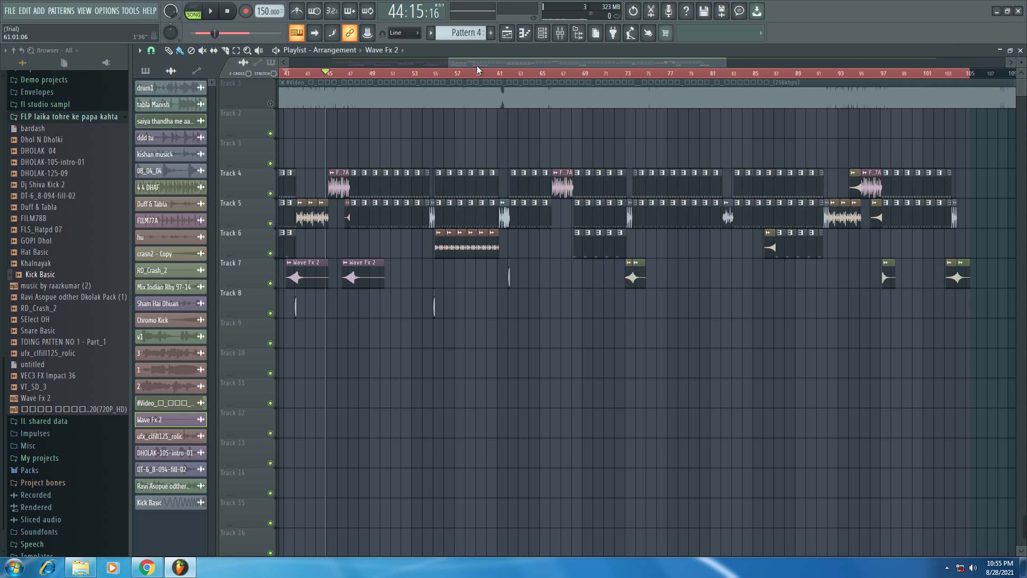
scroll(499, 75, "up", 5)
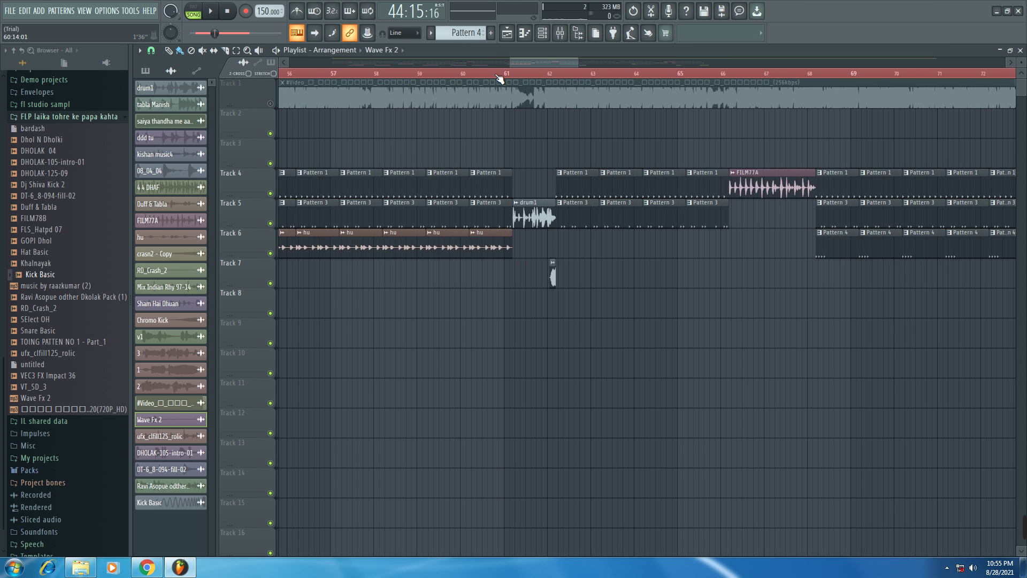
scroll(500, 75, "up", 3)
scroll(500, 75, "down", 5)
scroll(1016, 425, "down", 3)
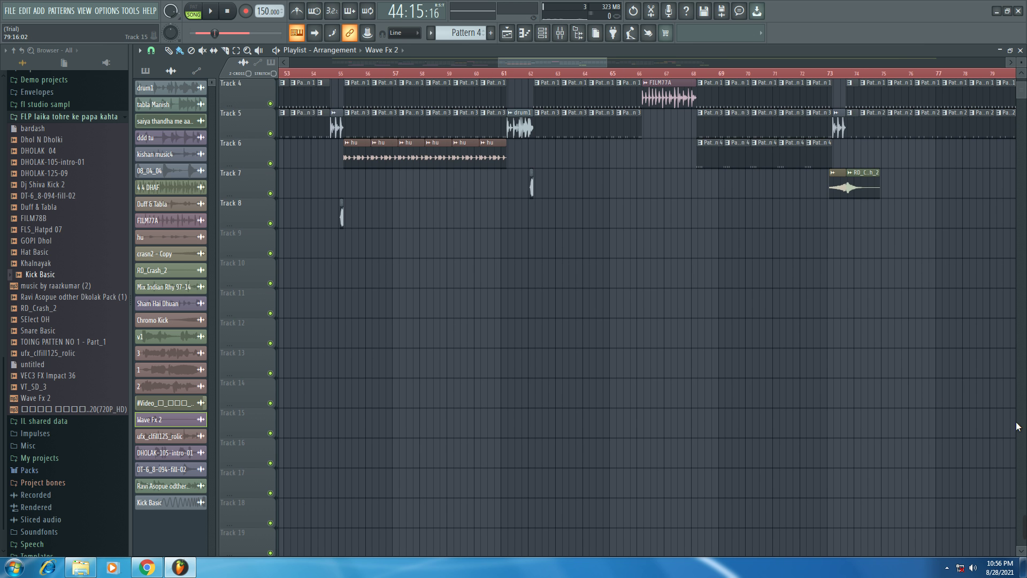
scroll(545, 62, "down", 3)
scroll(566, 234, "up", 4)
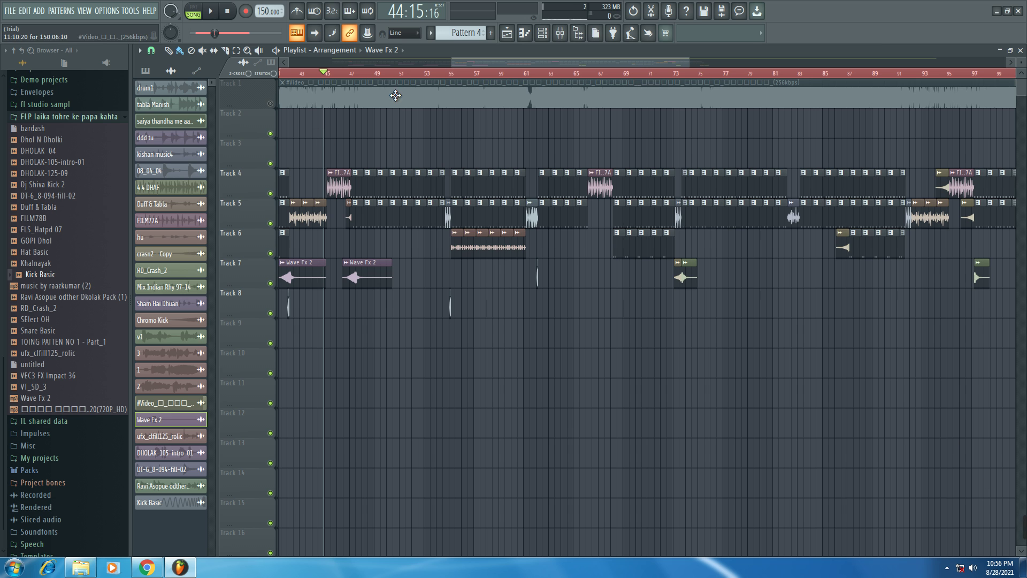
scroll(381, 78, "up", 4)
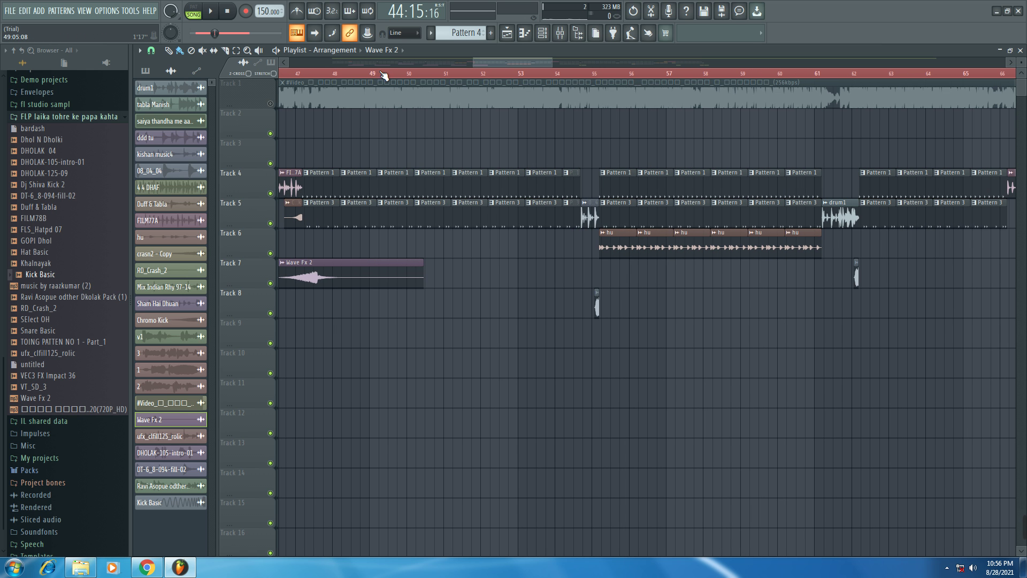
Step: Unmute Track 1 and audition the song from bar 53, jumping playback back to bar 47
left_click(271, 104)
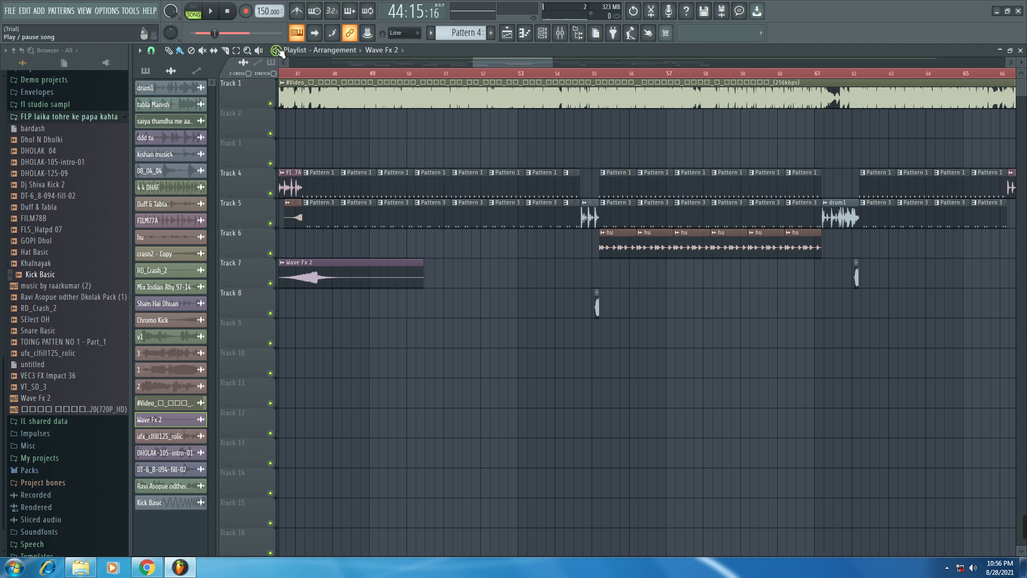
left_click(535, 73)
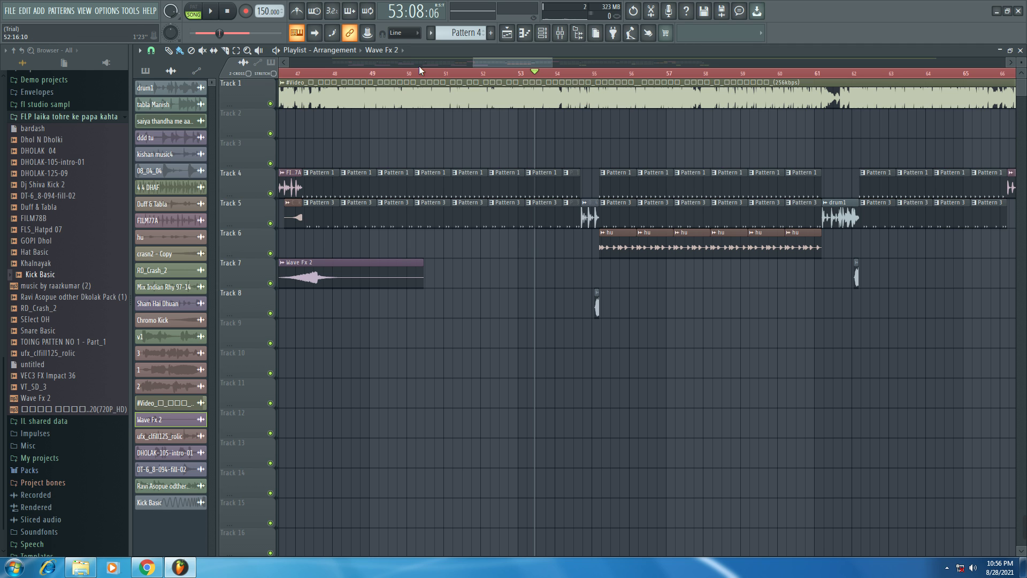
left_click(276, 50)
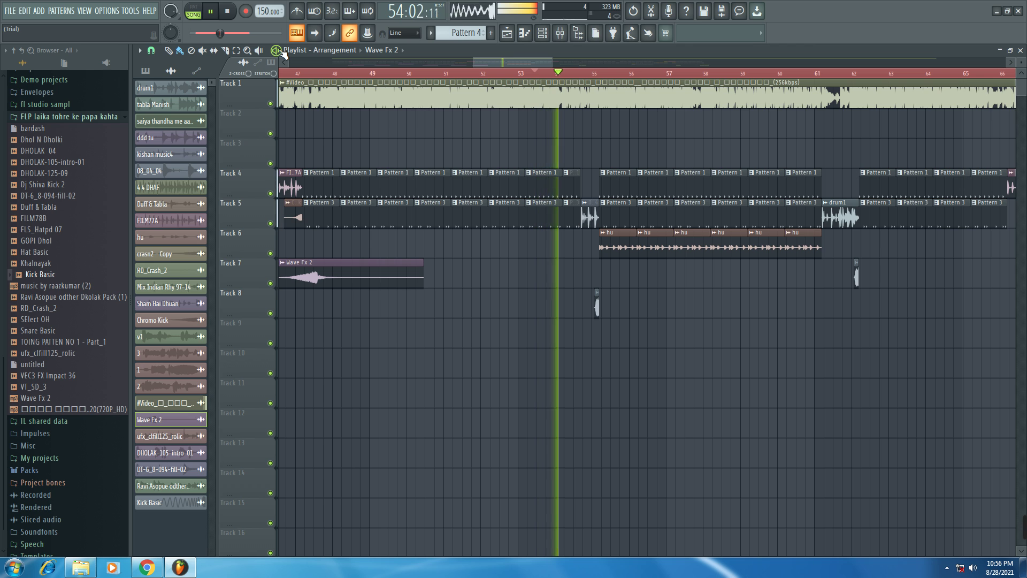
left_click(320, 73)
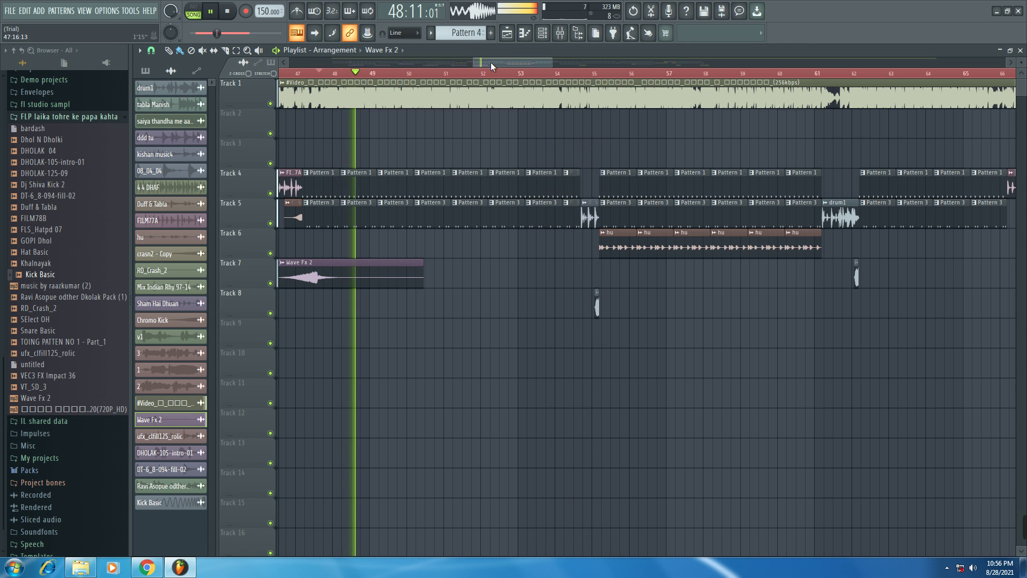
Step: Audition earlier sections of the arrangement by jumping playback to bars 35, 39 and 45, and pause the song
left_click_drag(480, 62, 450, 62)
left_click(375, 74)
left_click_drag(445, 62, 393, 74)
left_click(474, 74)
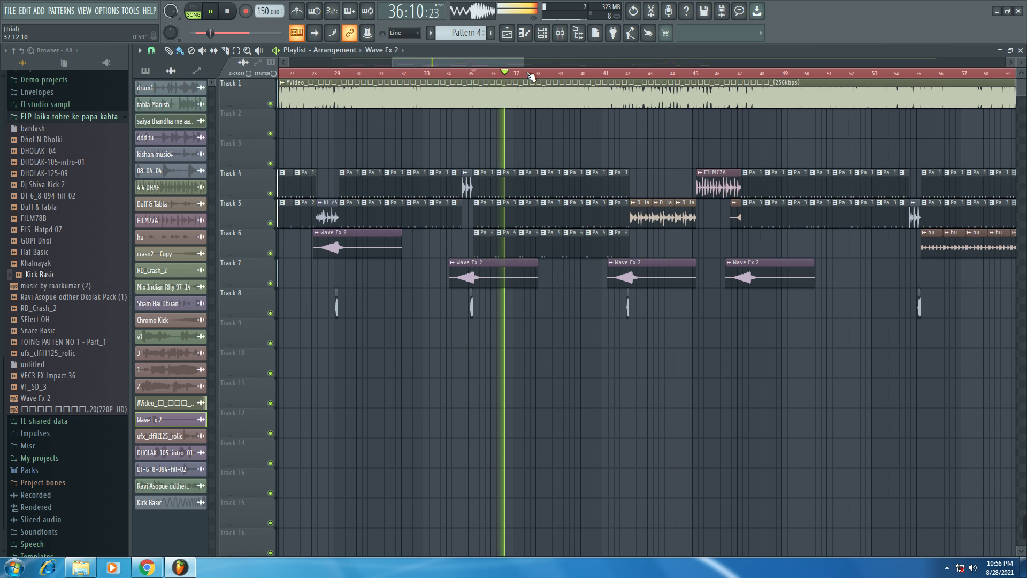
left_click(564, 74)
left_click(698, 74)
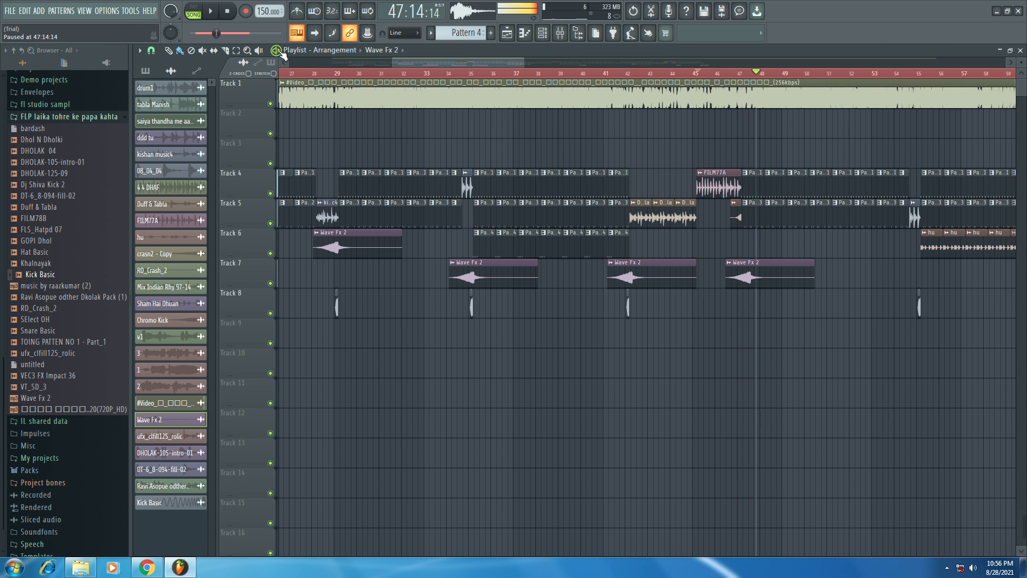
left_click(277, 51)
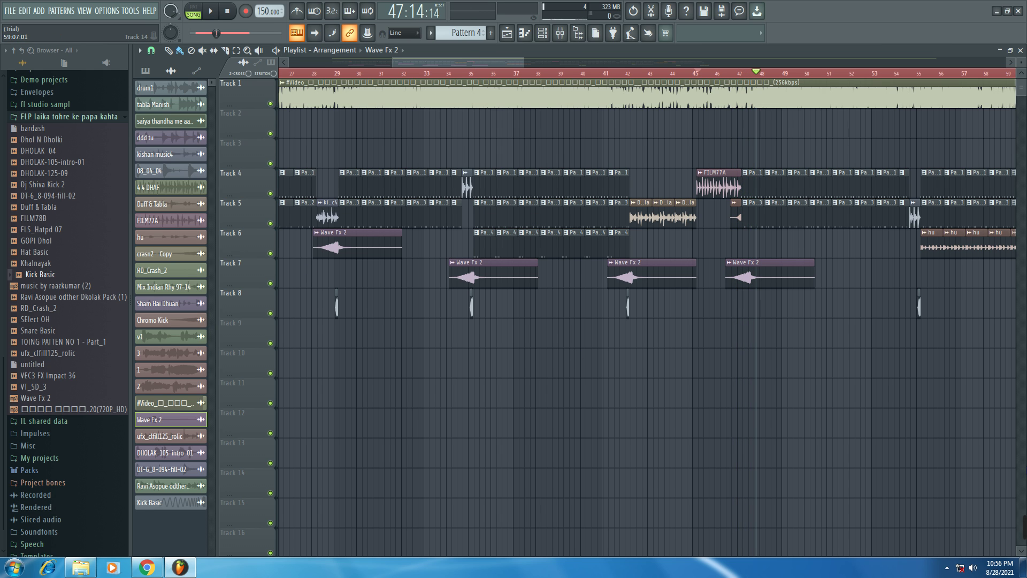
mouse_move(1014, 529)
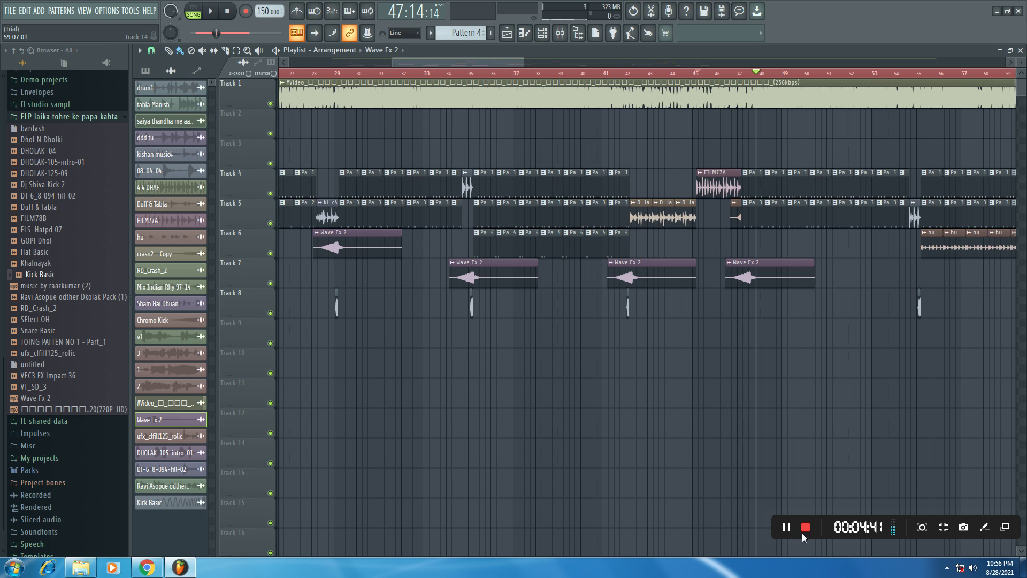